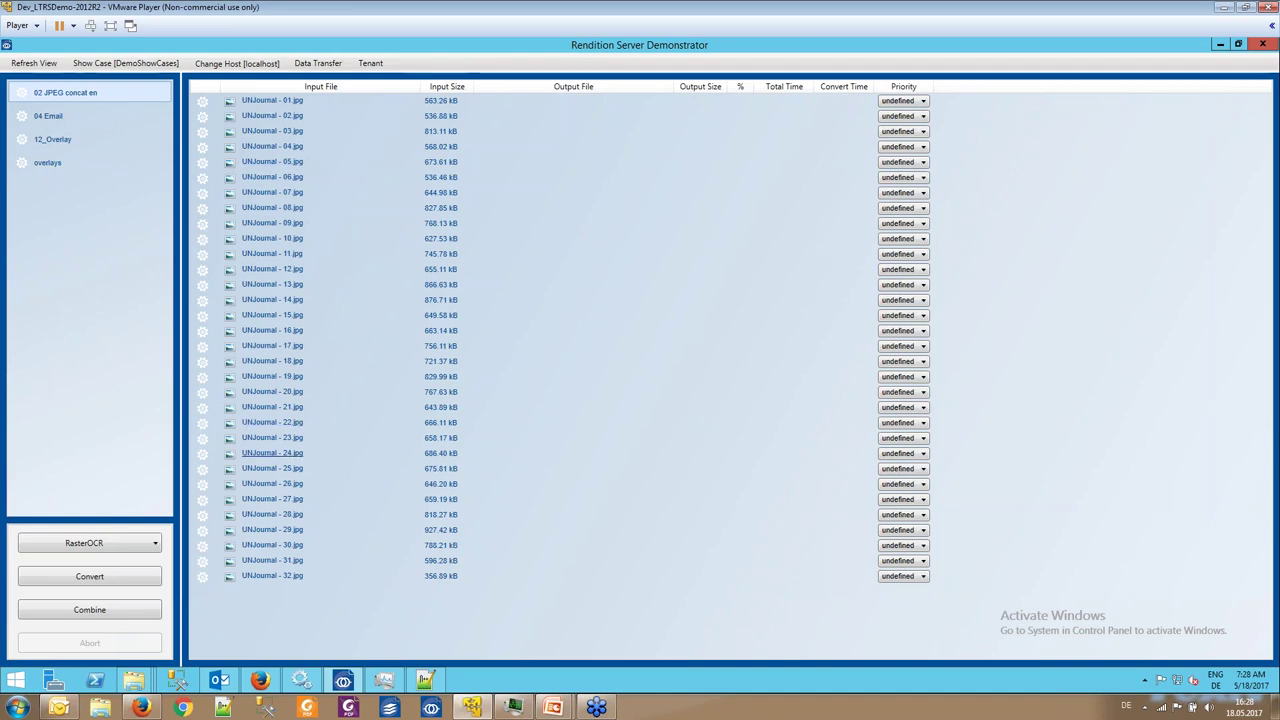
Combine the UNJournal JPEG files of the 02 JPEG concat en show case using RasterOCR, and open the 04 Email show case
left_click(135, 612)
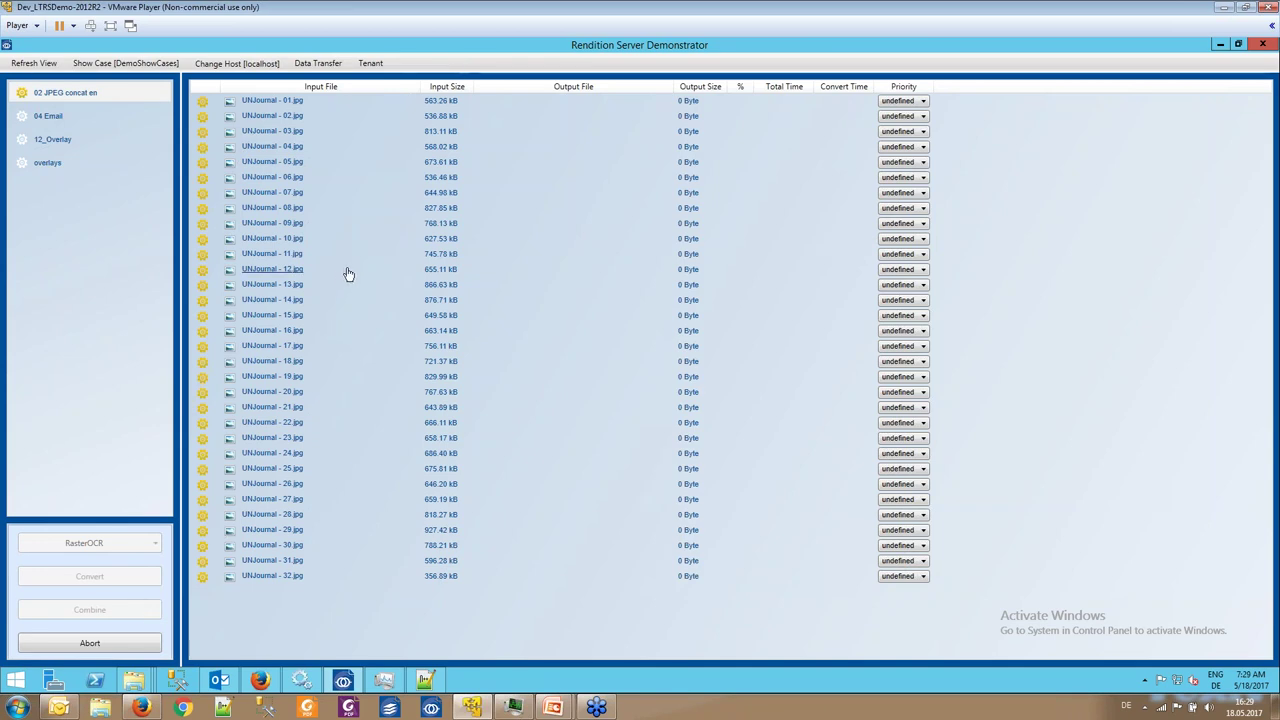
left_click(74, 118)
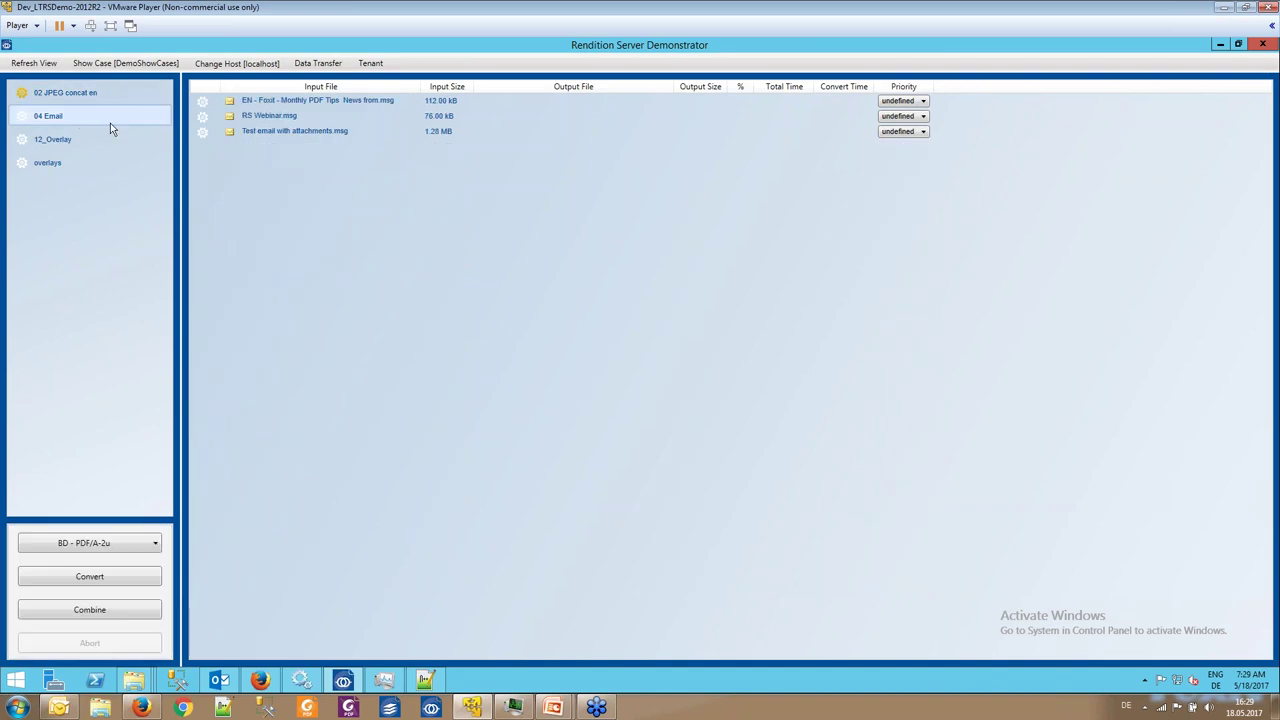
Open Test email with attachments.msg to view its attached files, and close the message
left_click(251, 133)
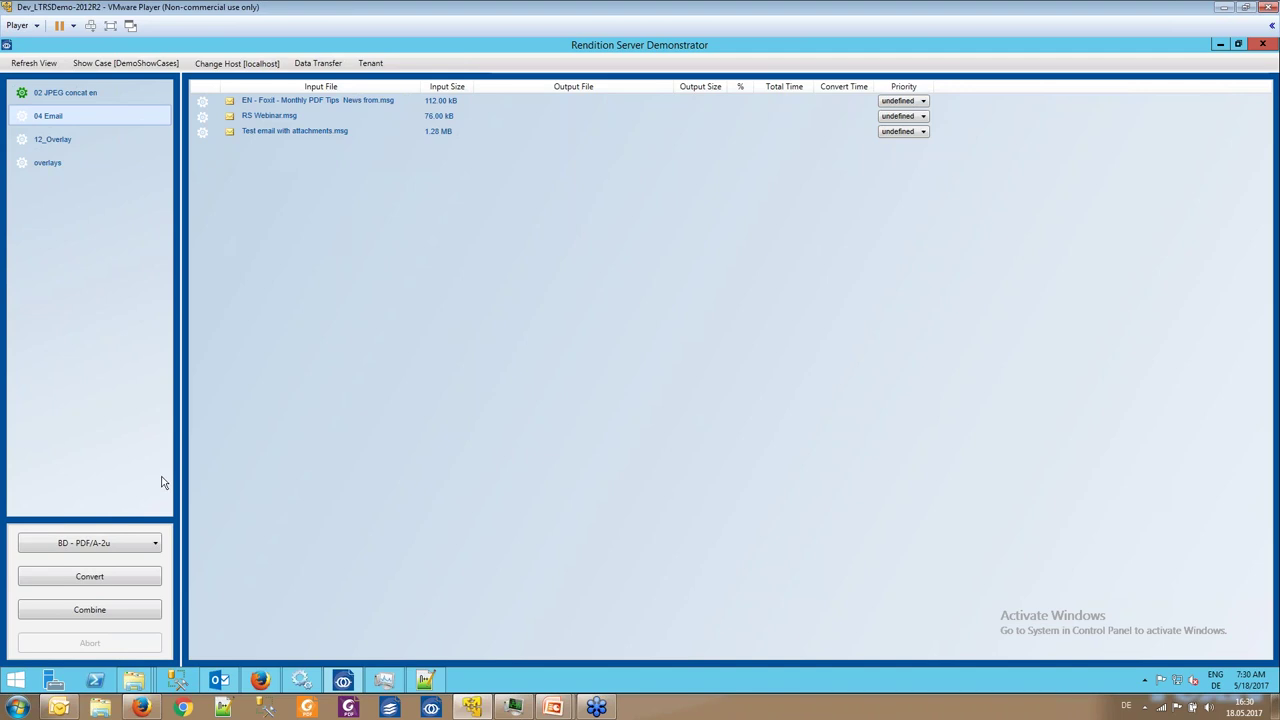
left_click(273, 134)
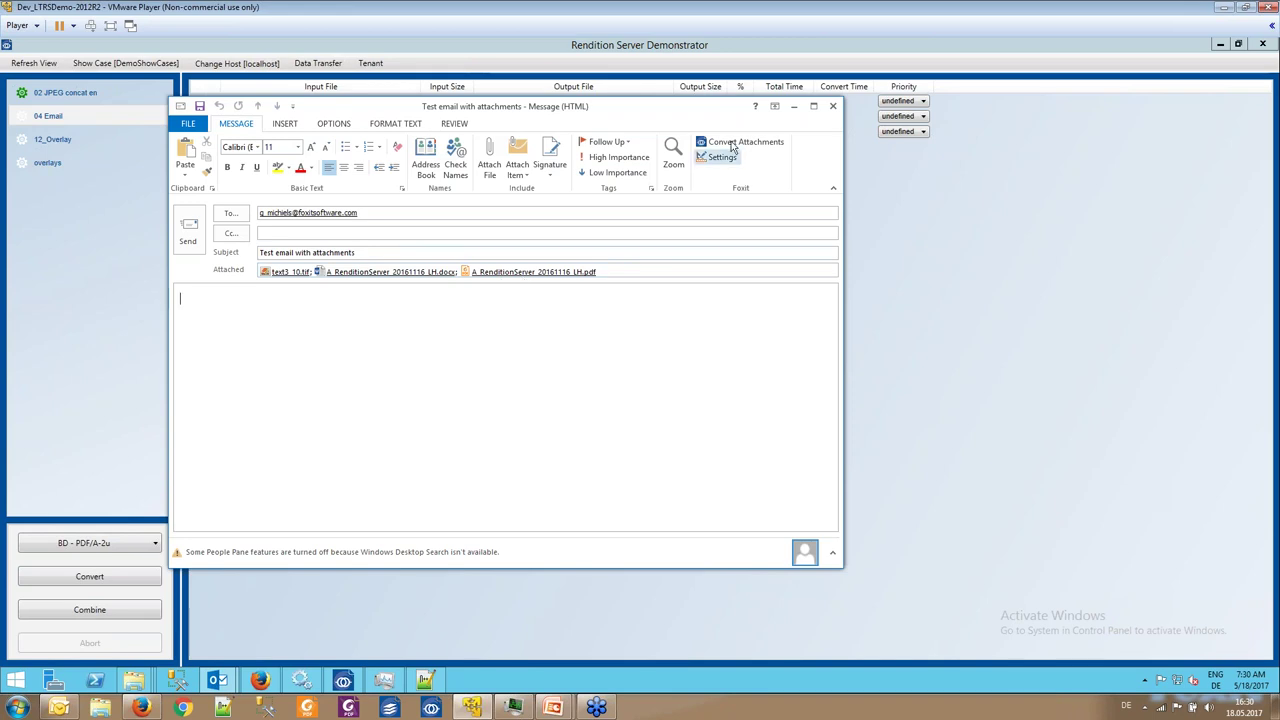
left_click(834, 106)
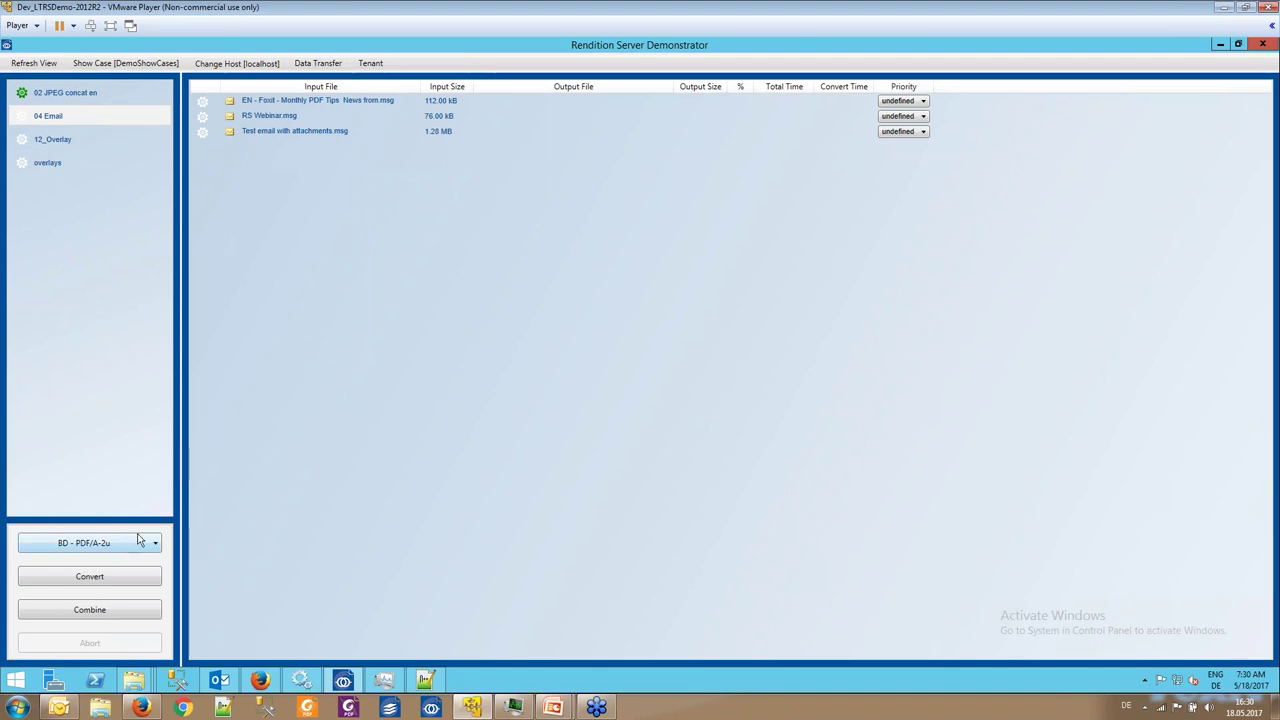
Convert only Test email with attachments.msg using BD - PDF/A-2u and open the resulting PDF at full-page view
left_click(201, 132)
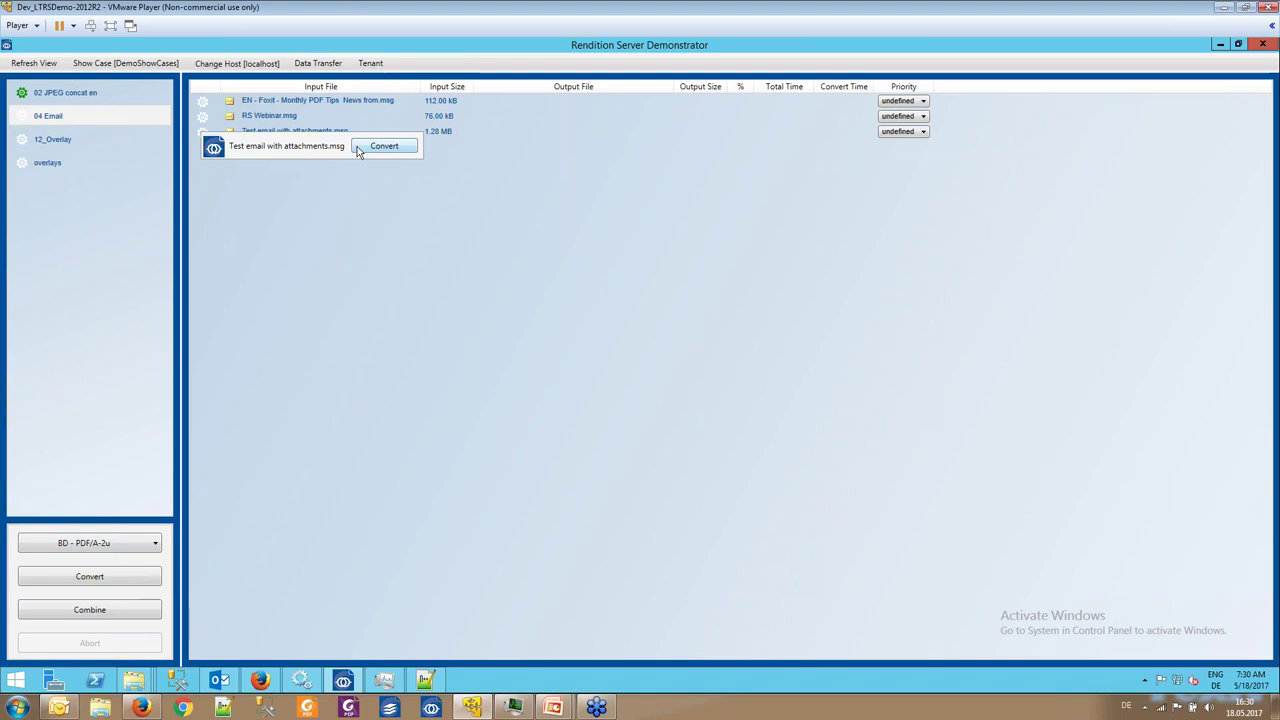
left_click(357, 148)
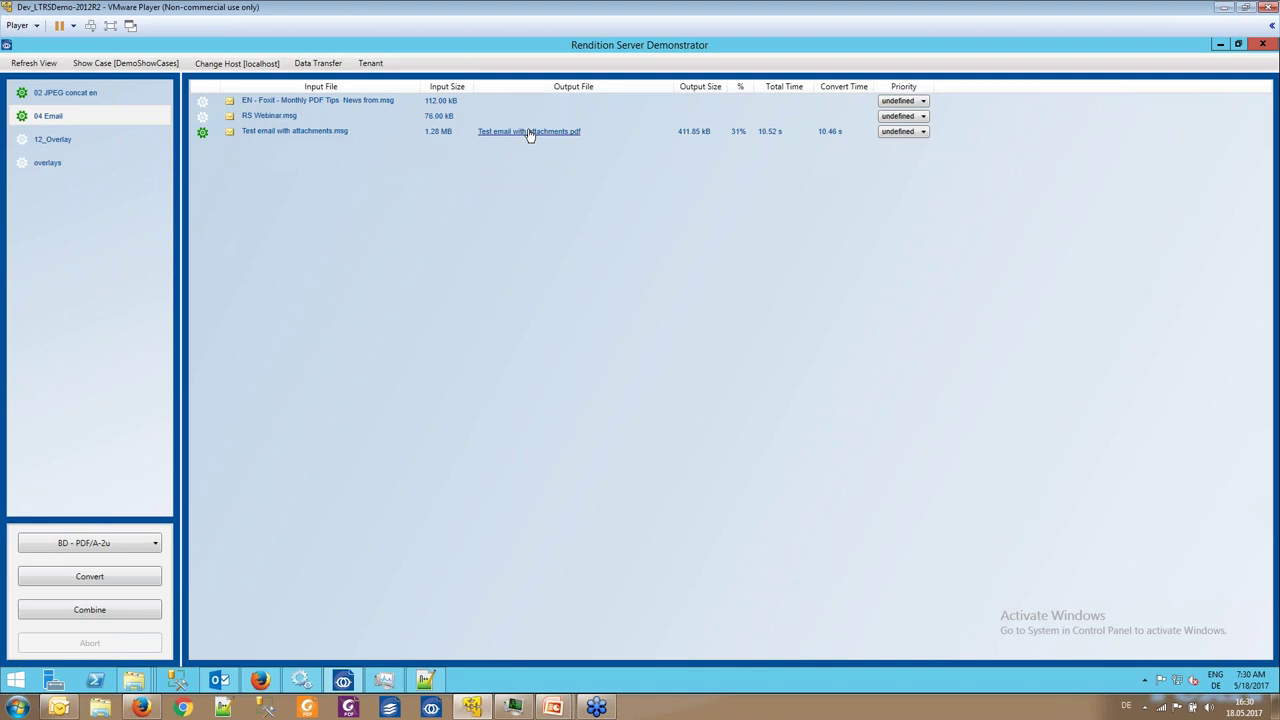
left_click(529, 133)
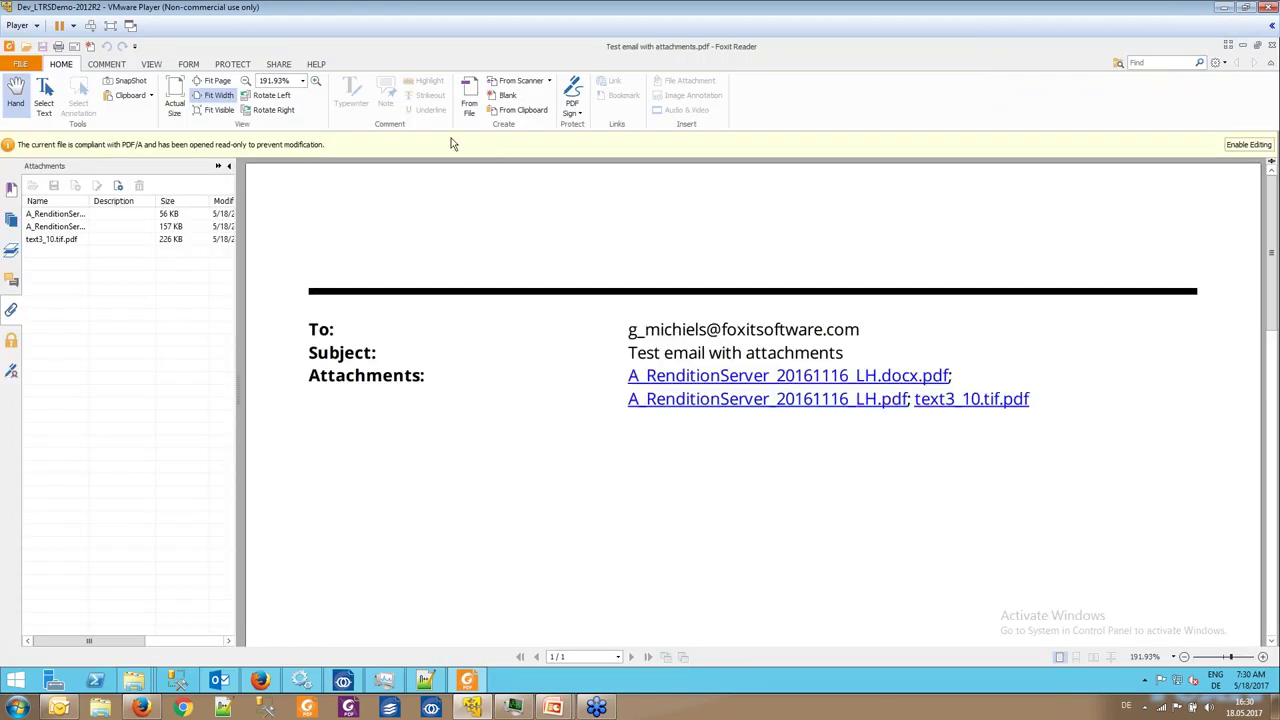
left_click(195, 81)
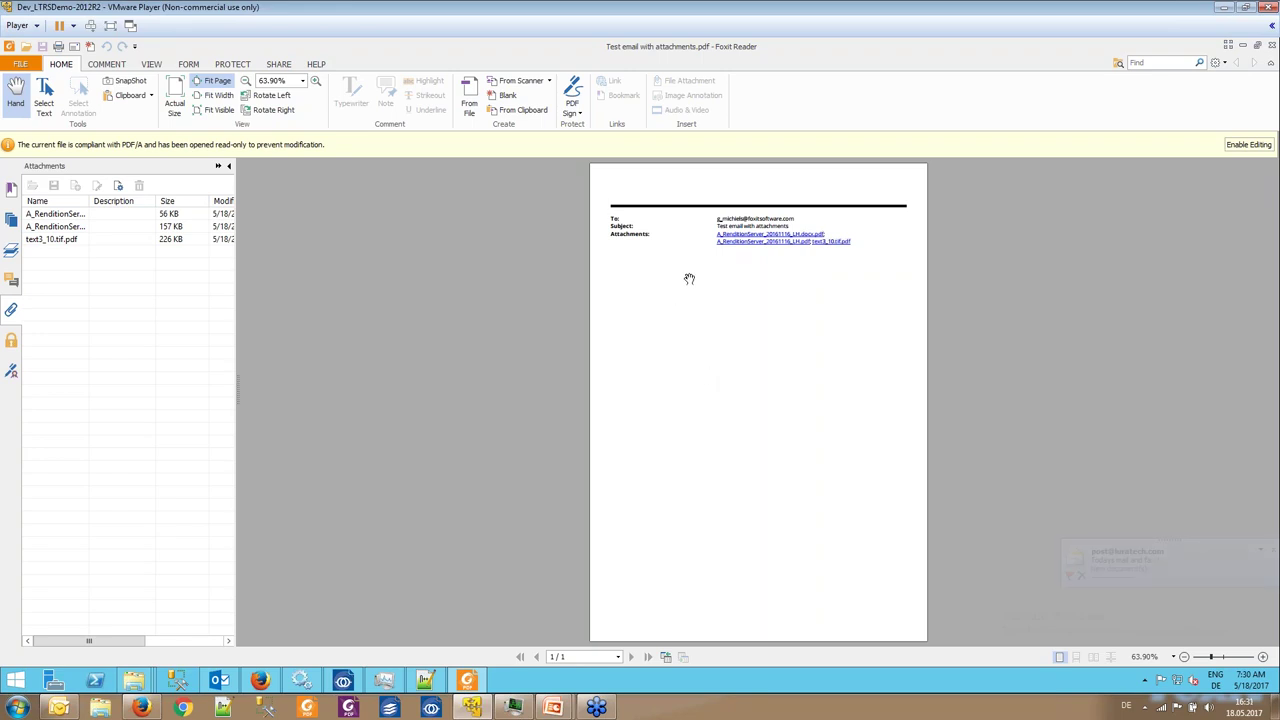
left_click(1273, 551)
Open the embedded A_RenditionServer_20161116_LH.pdf attachment, look through its first page and close it
left_click(66, 218)
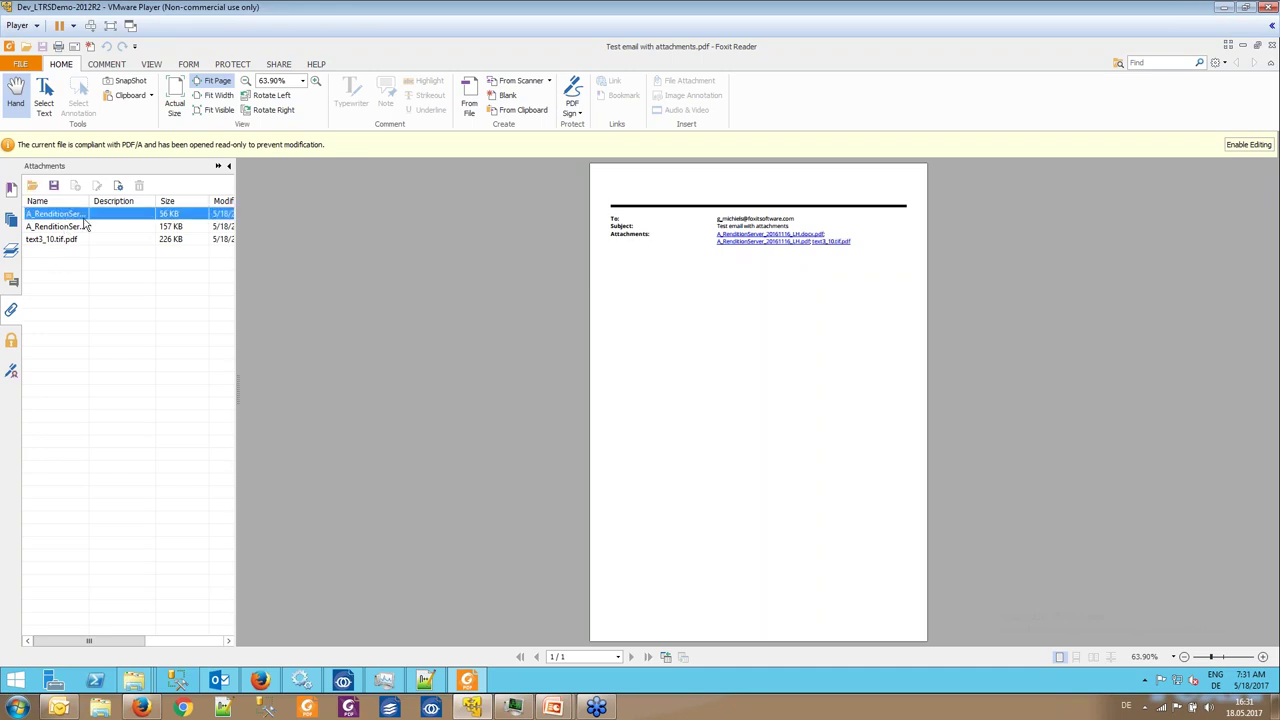
left_click_drag(90, 204, 110, 204)
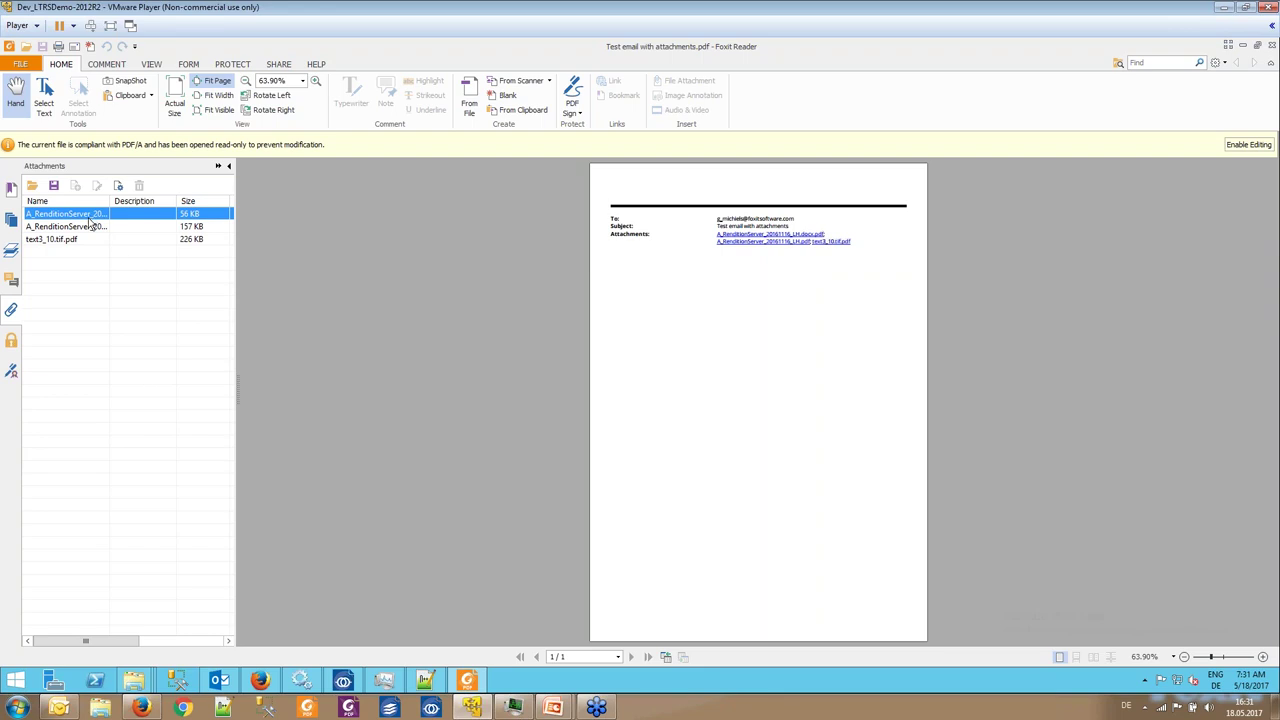
left_click(87, 229)
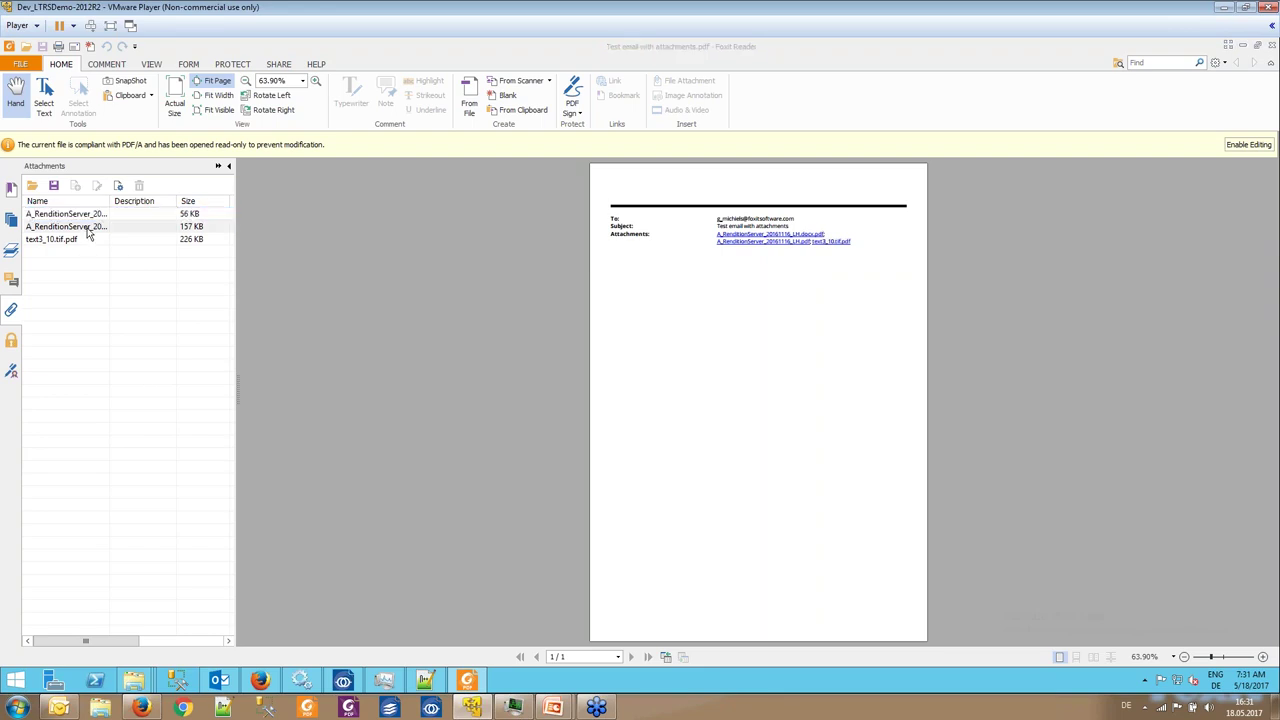
double_click(87, 229)
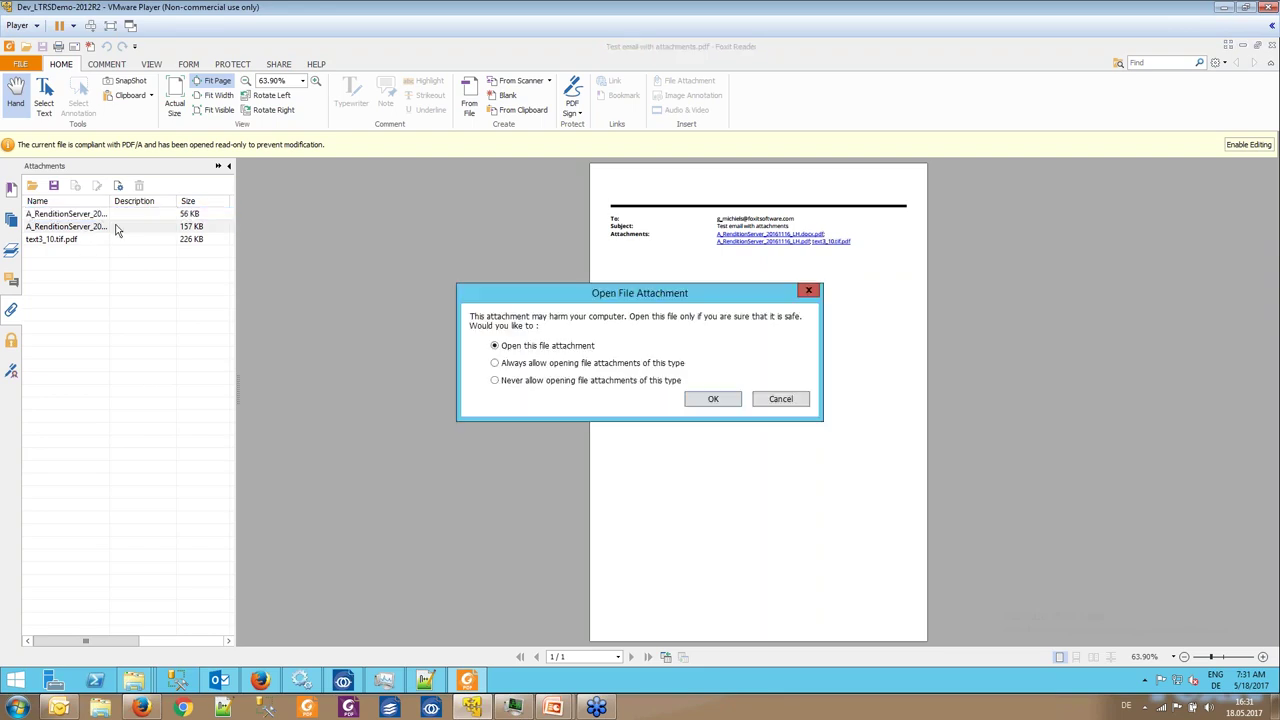
left_click(701, 403)
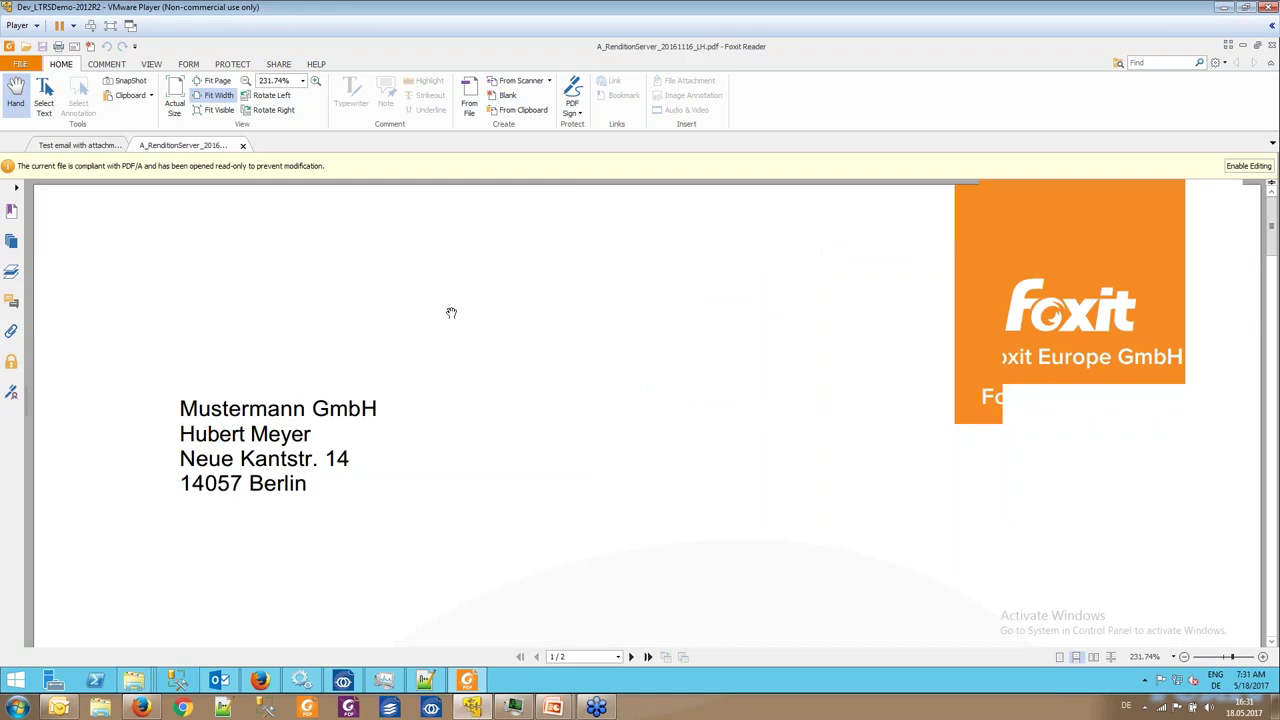
scroll(451, 311, "down", 3)
scroll(451, 311, "down", 5)
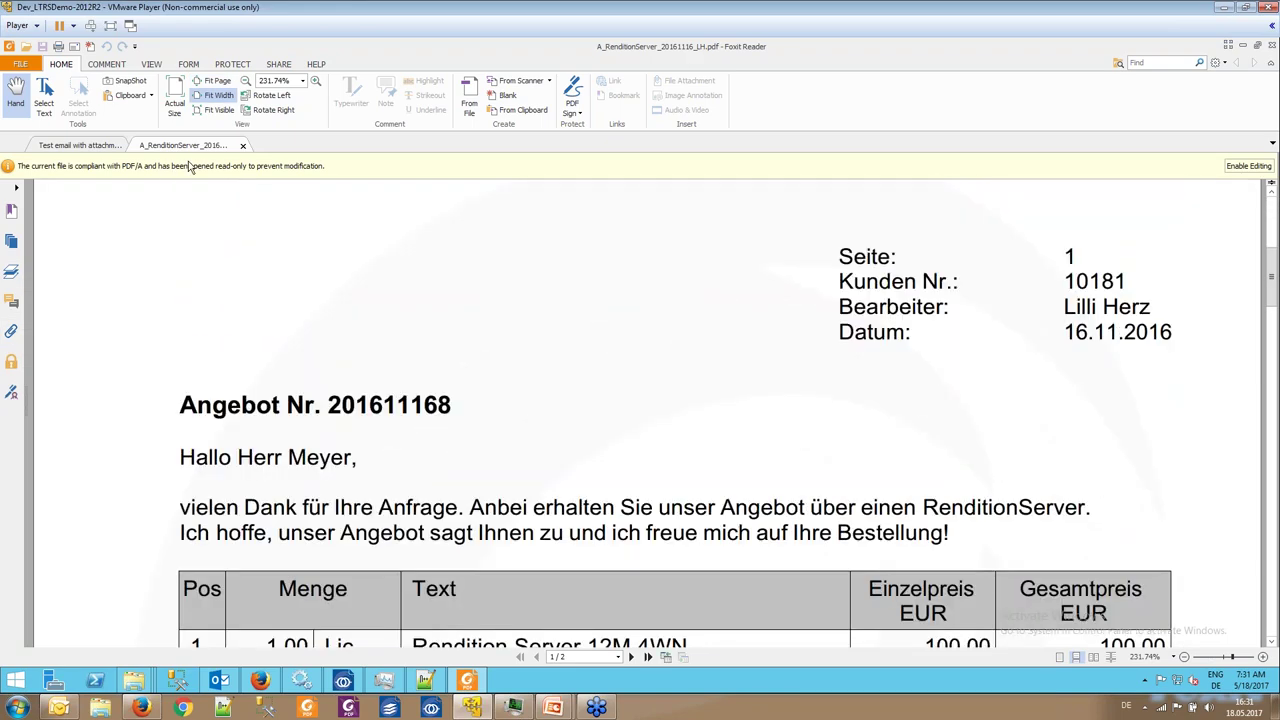
scroll(233, 319, "down", 15)
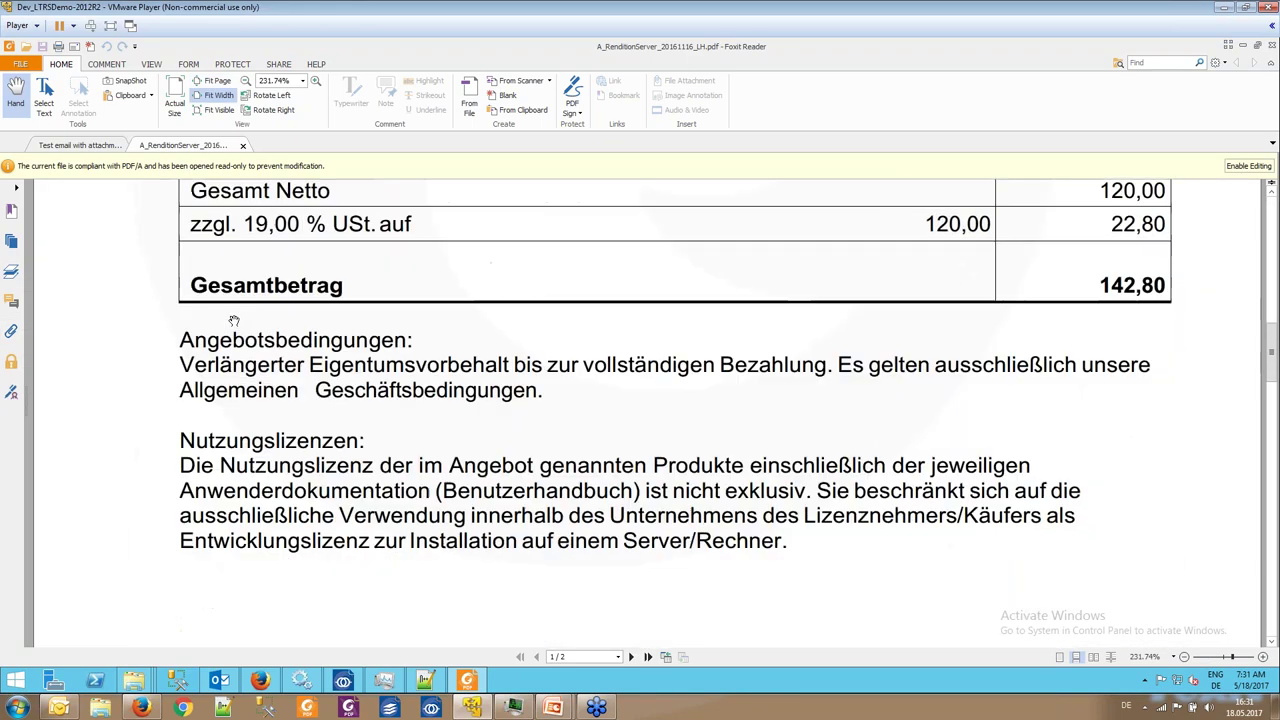
left_click(244, 146)
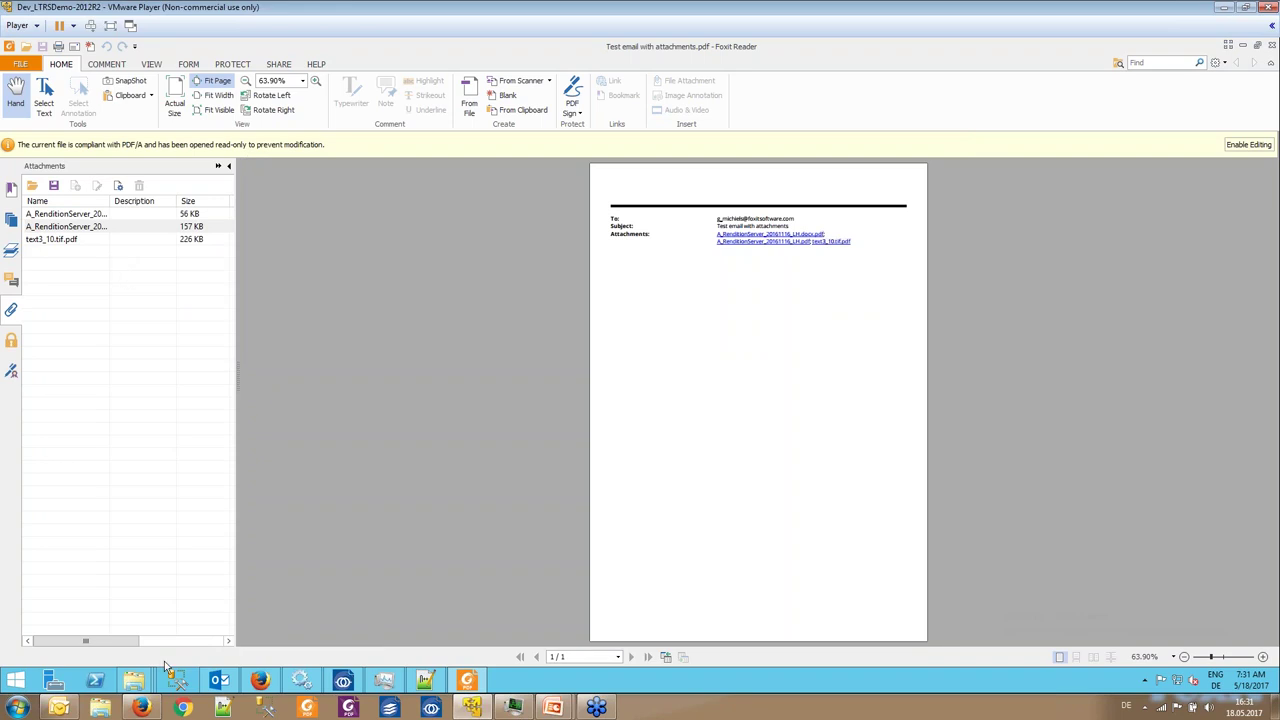
Switch back to Rendition Server Demonstrator and convert only RS Webinar.msg
left_click(303, 679)
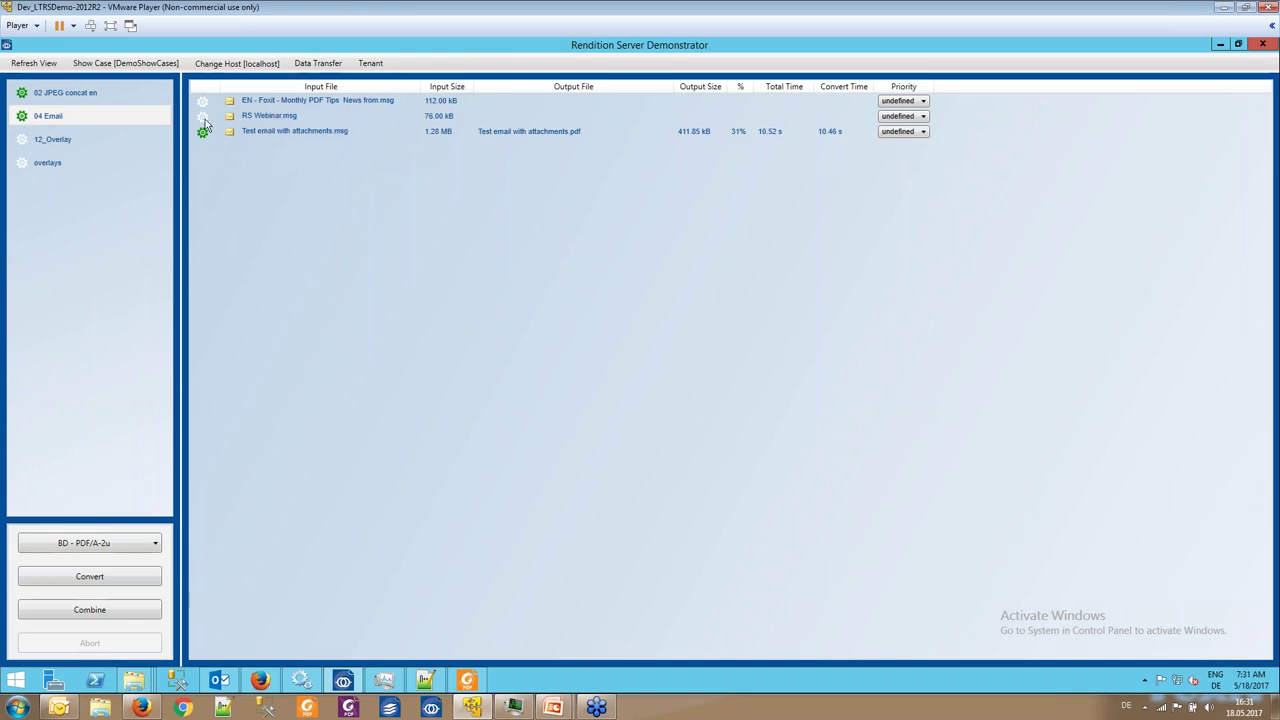
left_click_drag(205, 119, 305, 133)
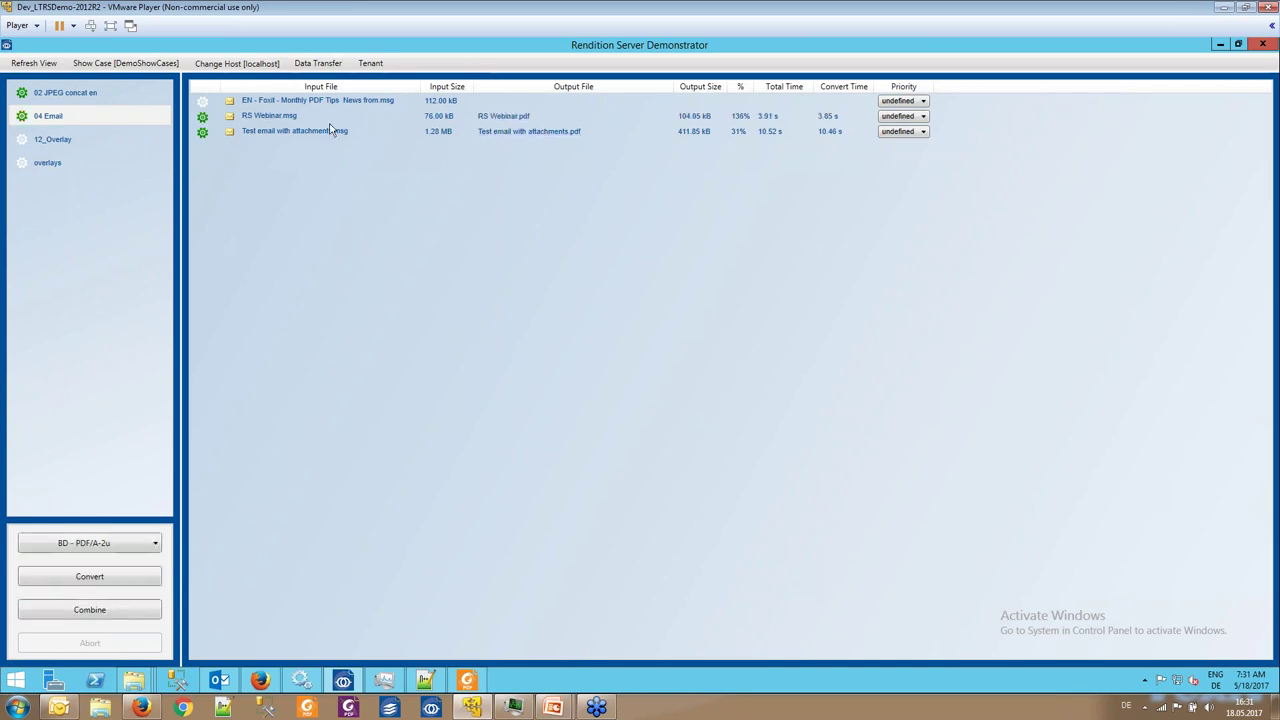
Open RS Webinar.pdf, review its layout back to the first page, and return to Rendition Server Demonstrator
left_click(502, 116)
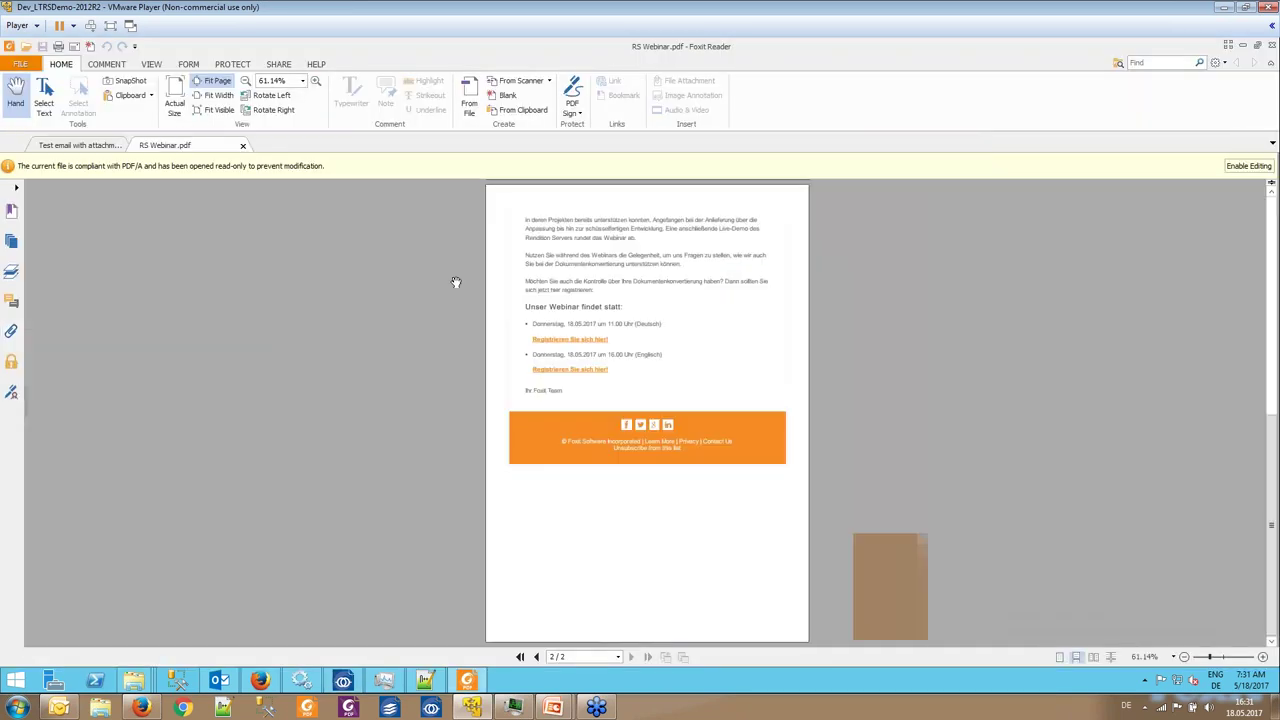
scroll(396, 273, "up", 3)
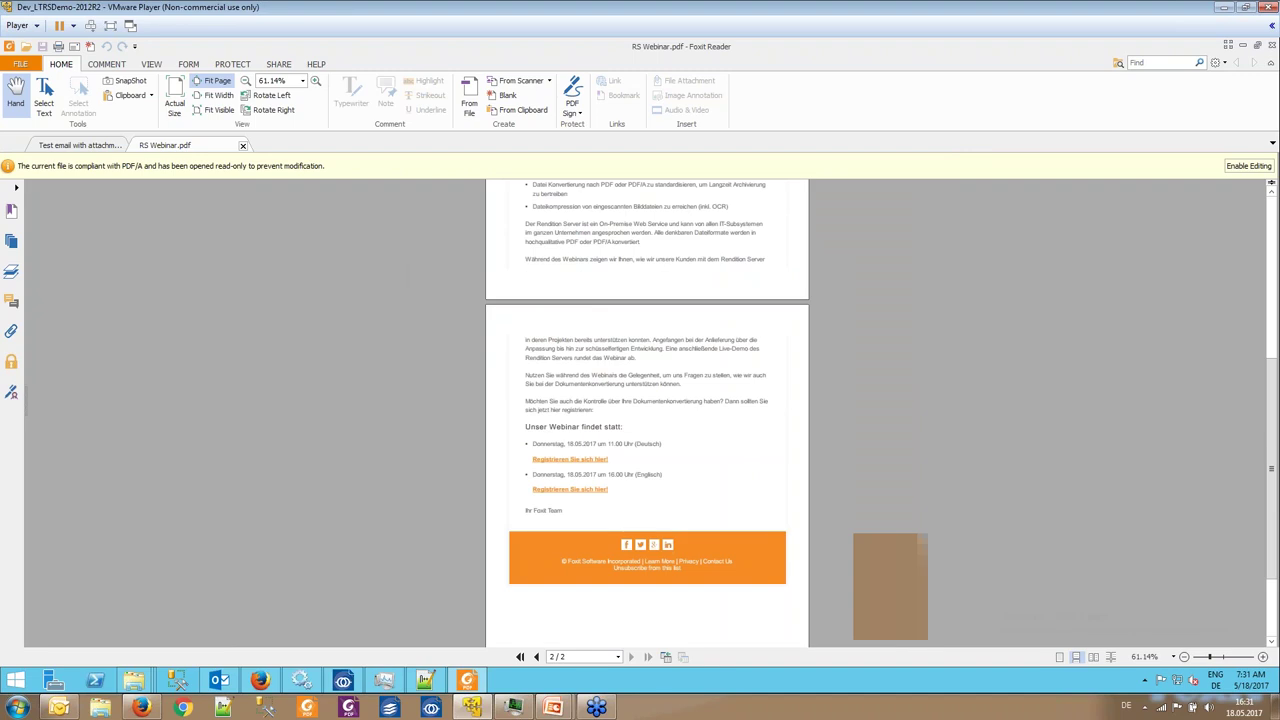
scroll(450, 327, "up", 8)
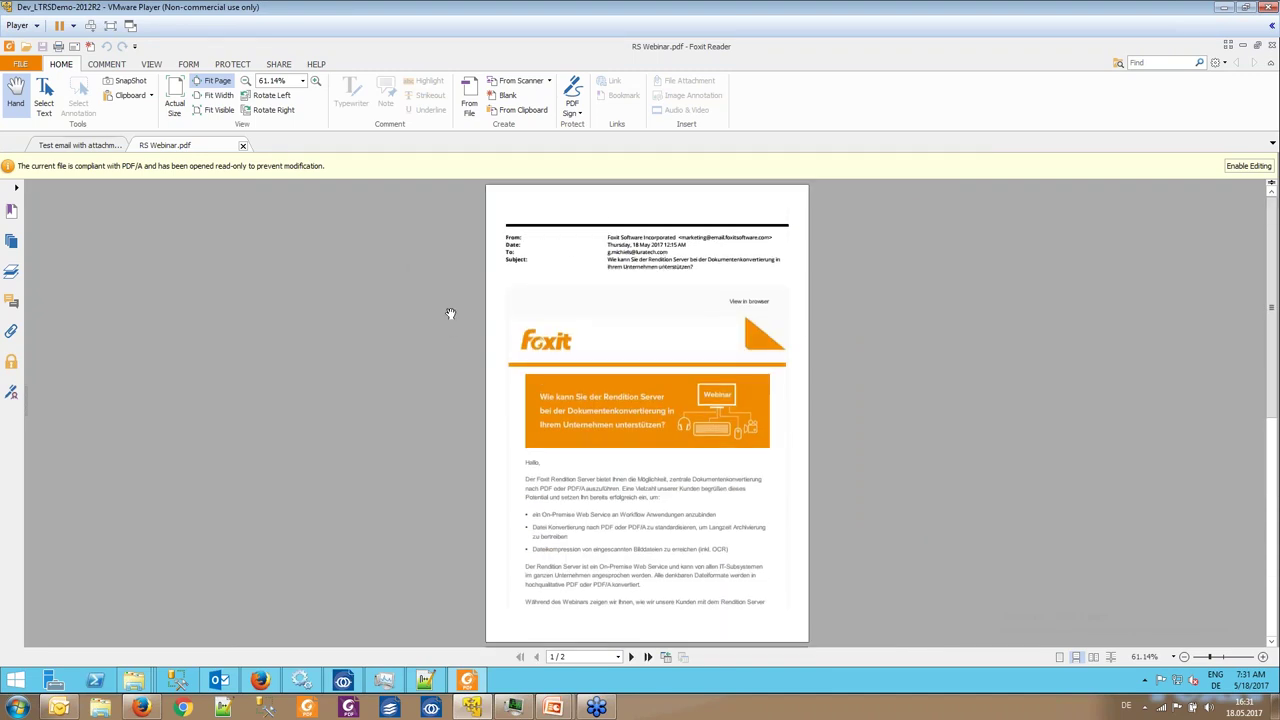
left_click(343, 680)
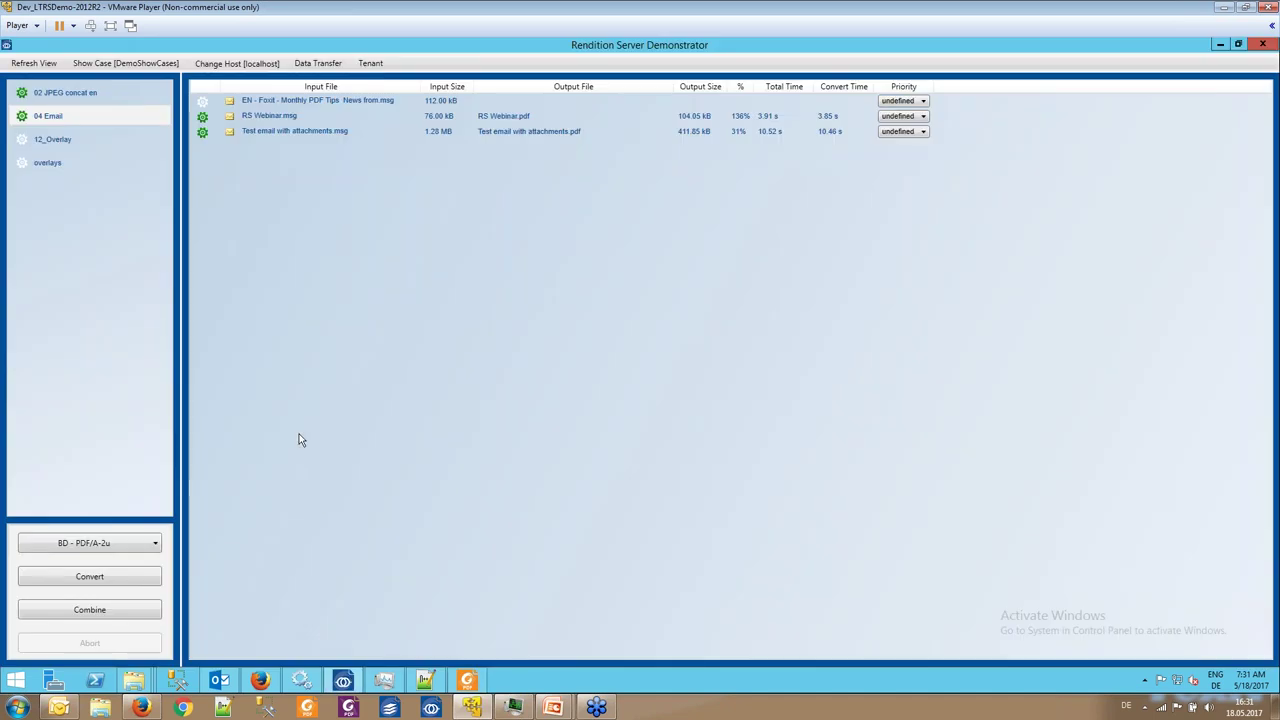
Open the combined UNJournal - 01.pdf from the 02 JPEG concat en show case and examine its first page
left_click(88, 93)
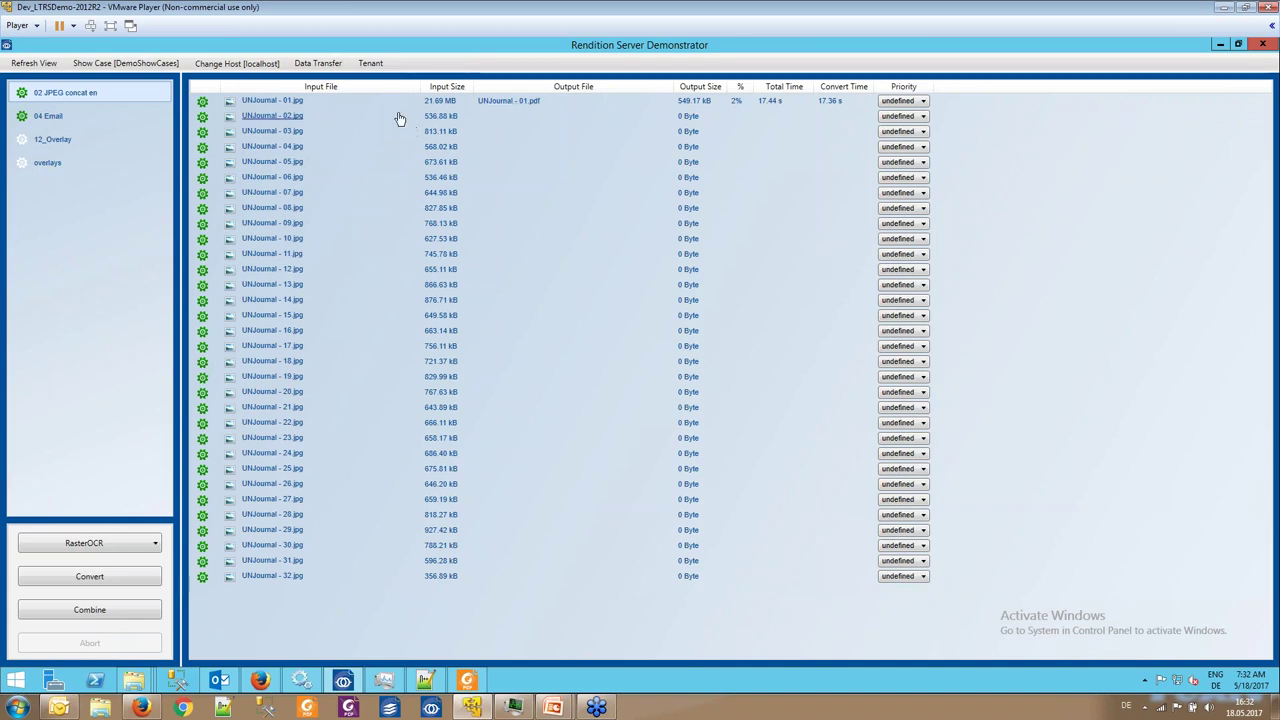
left_click(509, 102)
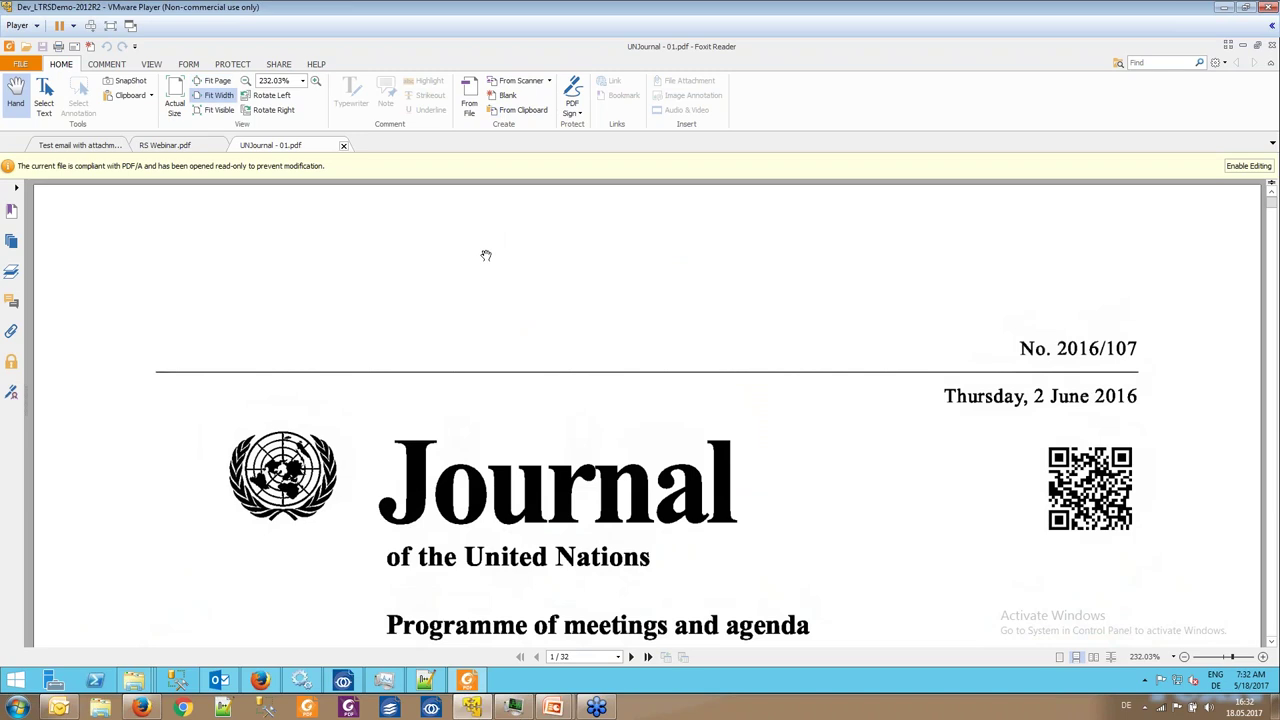
scroll(486, 255, "down", 4)
scroll(516, 262, "up", 1)
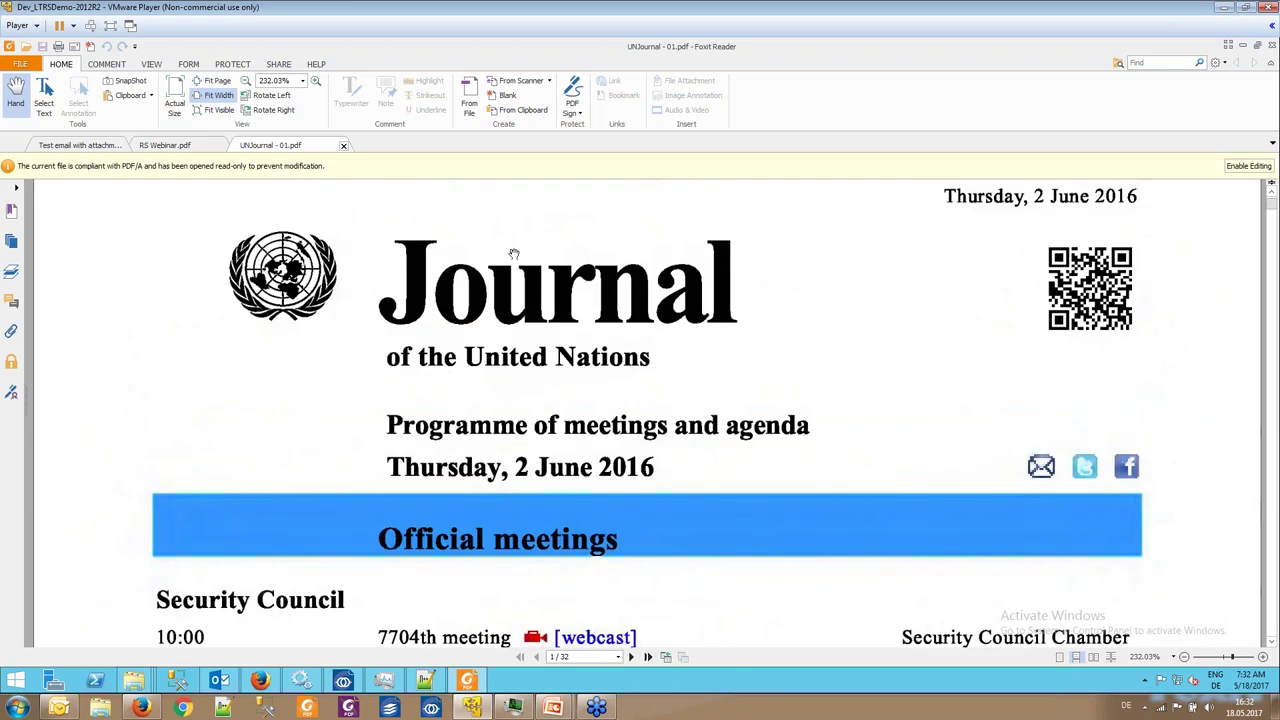
scroll(516, 262, "down", 2)
scroll(518, 258, "down", 1)
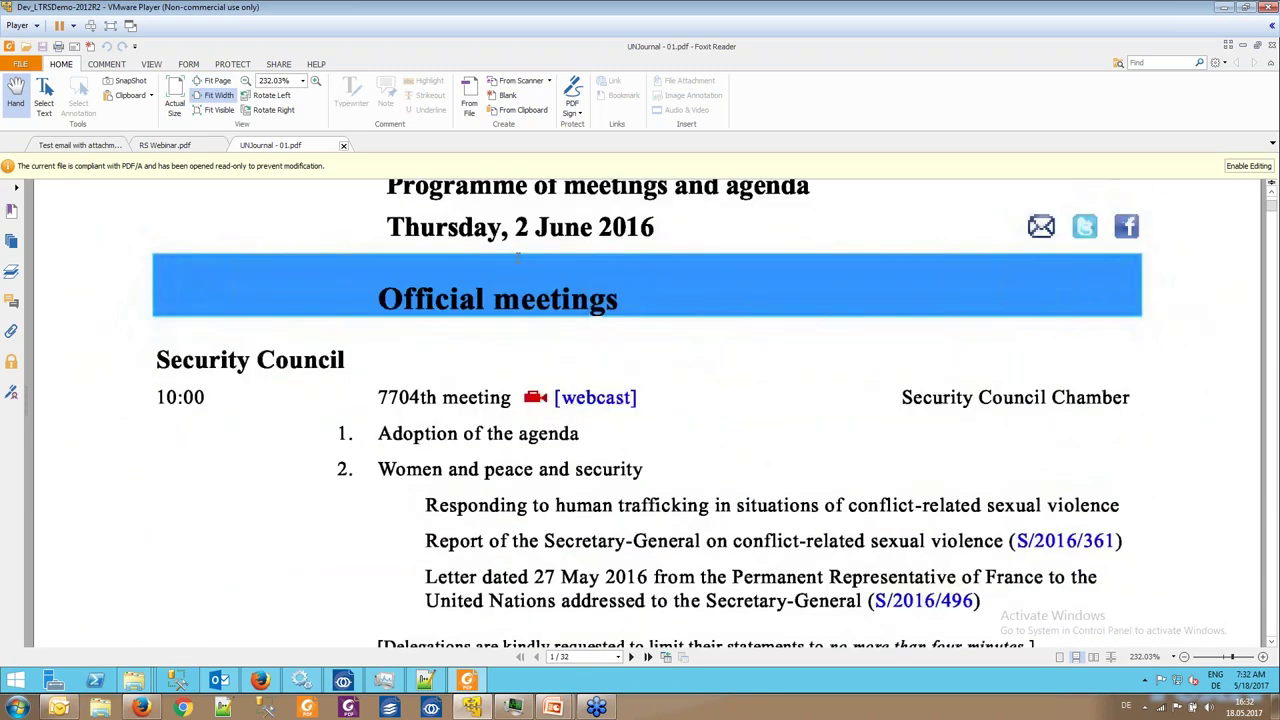
scroll(494, 262, "down", 1)
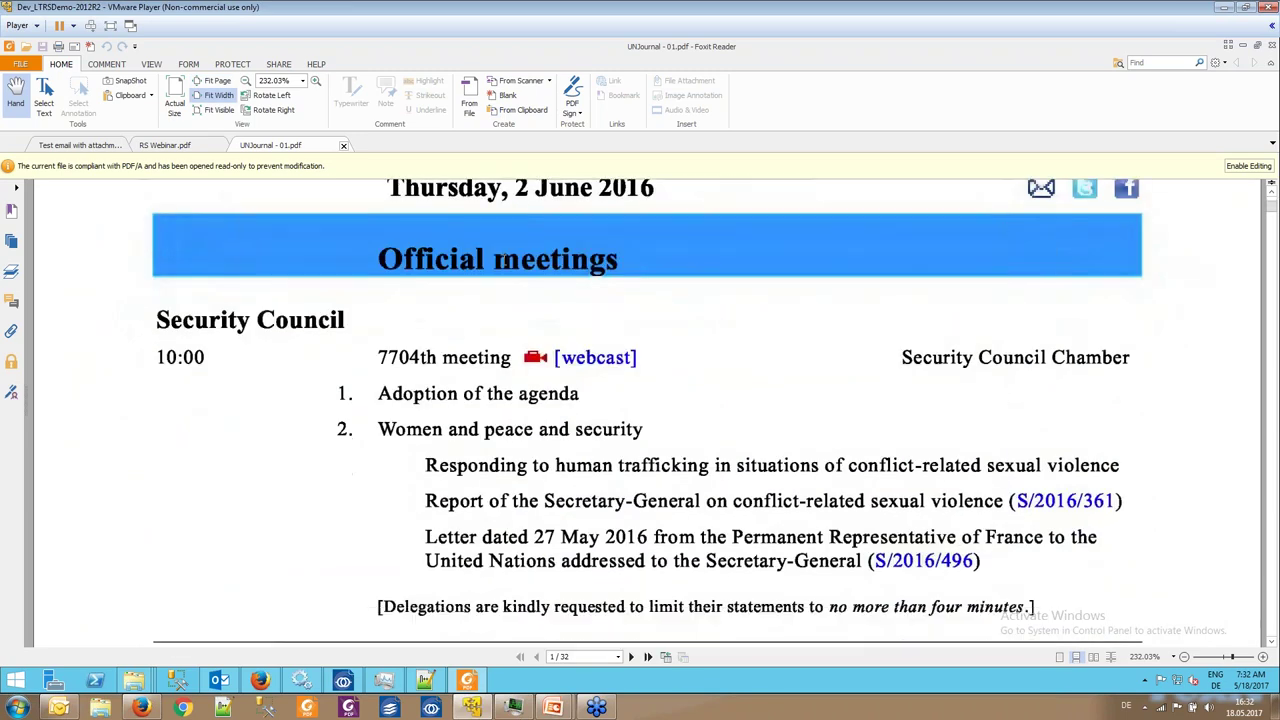
scroll(590, 285, "down", 6)
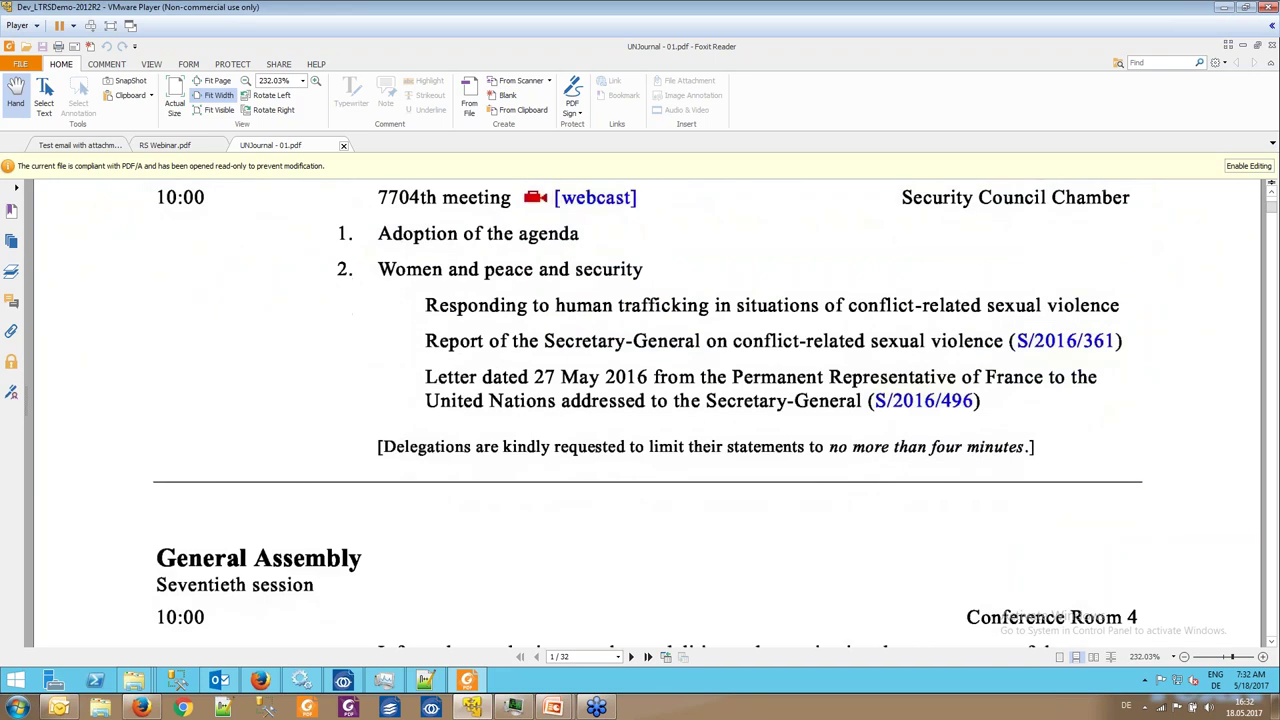
scroll(611, 301, "down", 8)
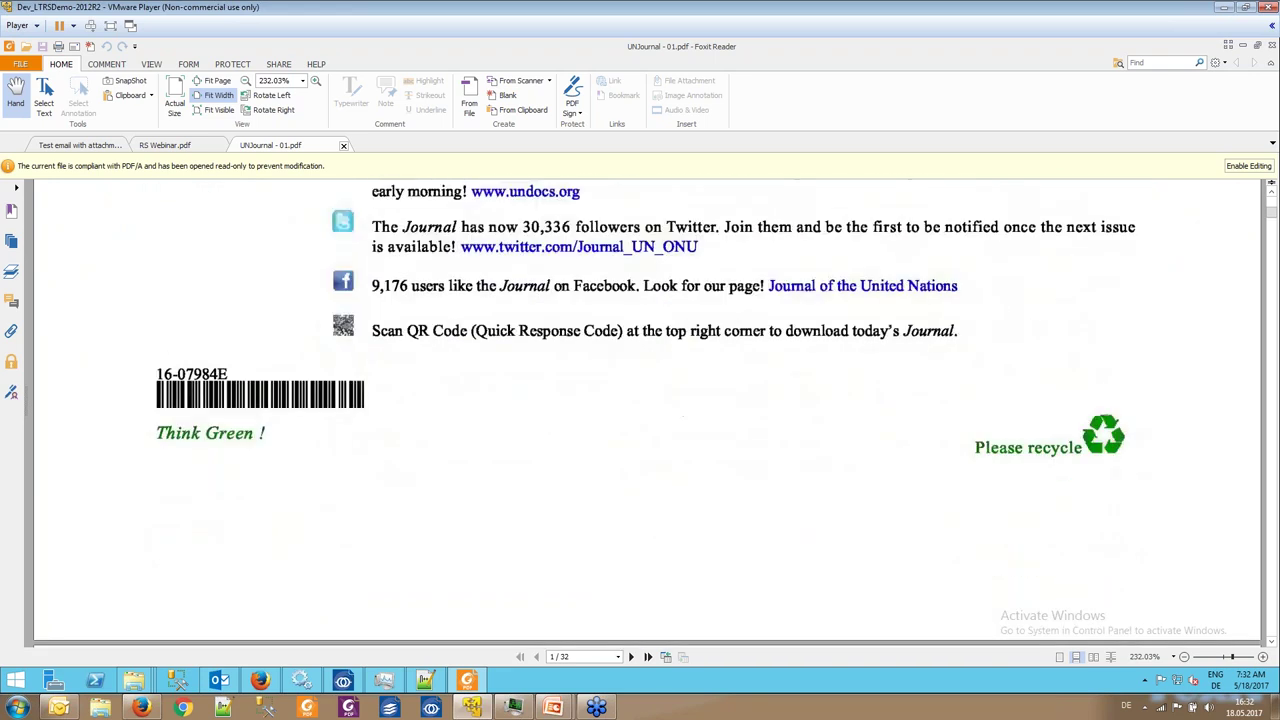
scroll(640, 385, "up", 3)
scroll(641, 380, "up", 3)
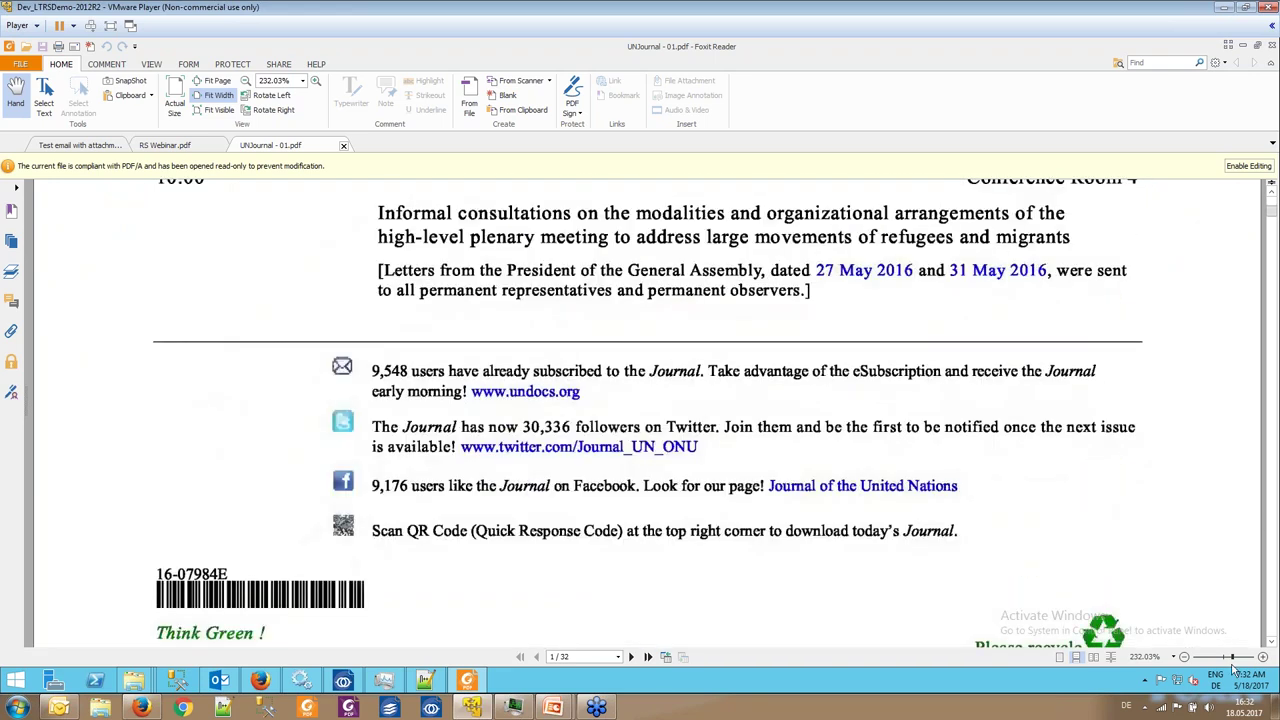
Magnify the journal's first page to 1240% to inspect the text quality, and return to a normal reading size
left_click(1262, 657)
left_click(1262, 657)
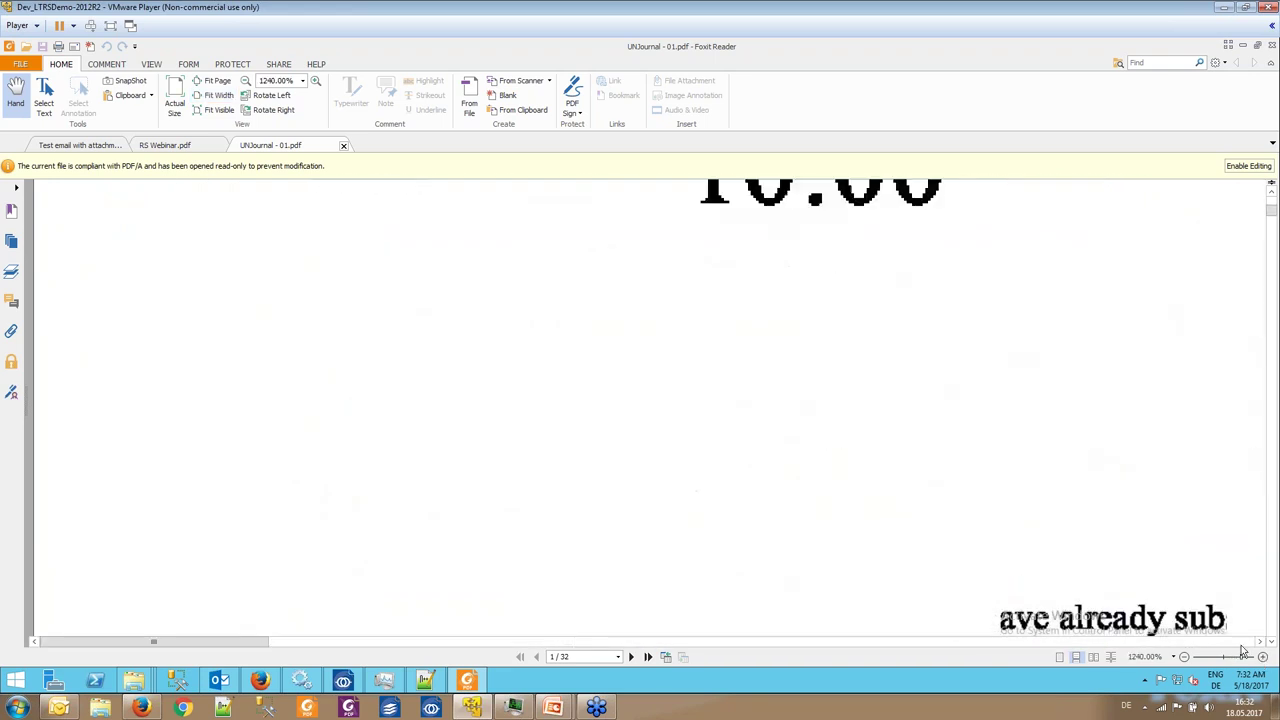
left_click_drag(882, 395, 829, 609)
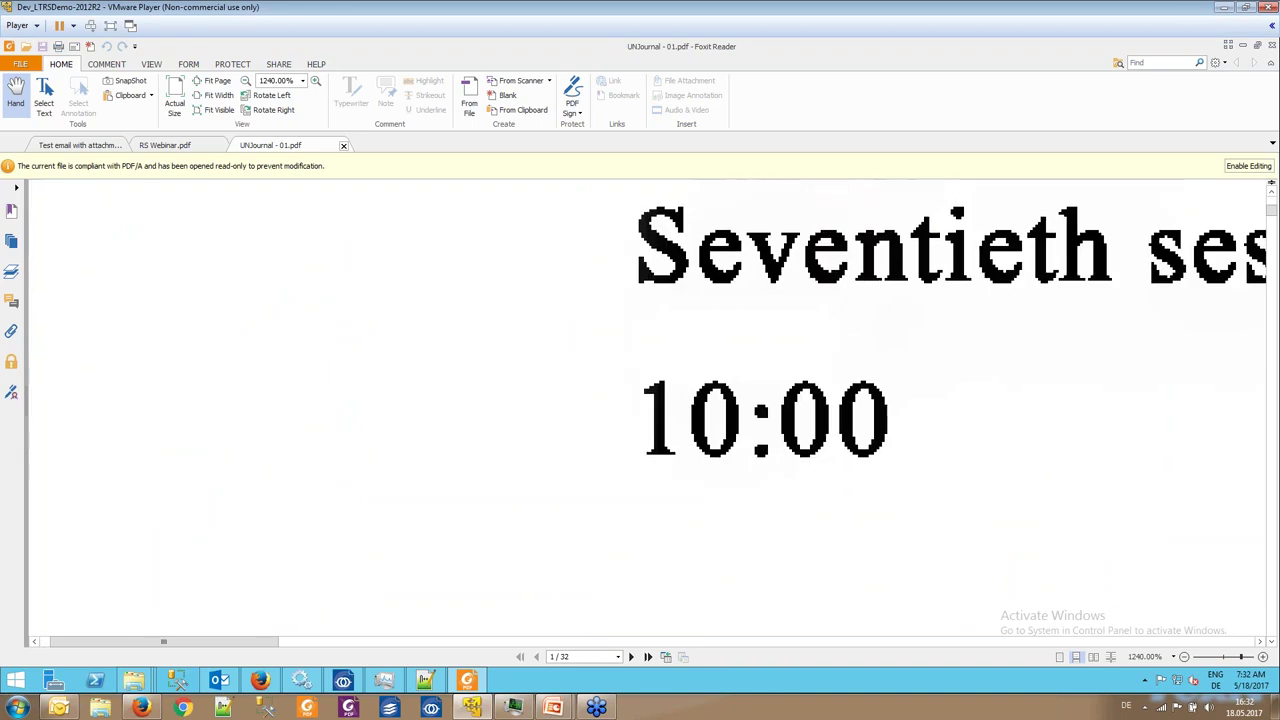
left_click(1185, 657)
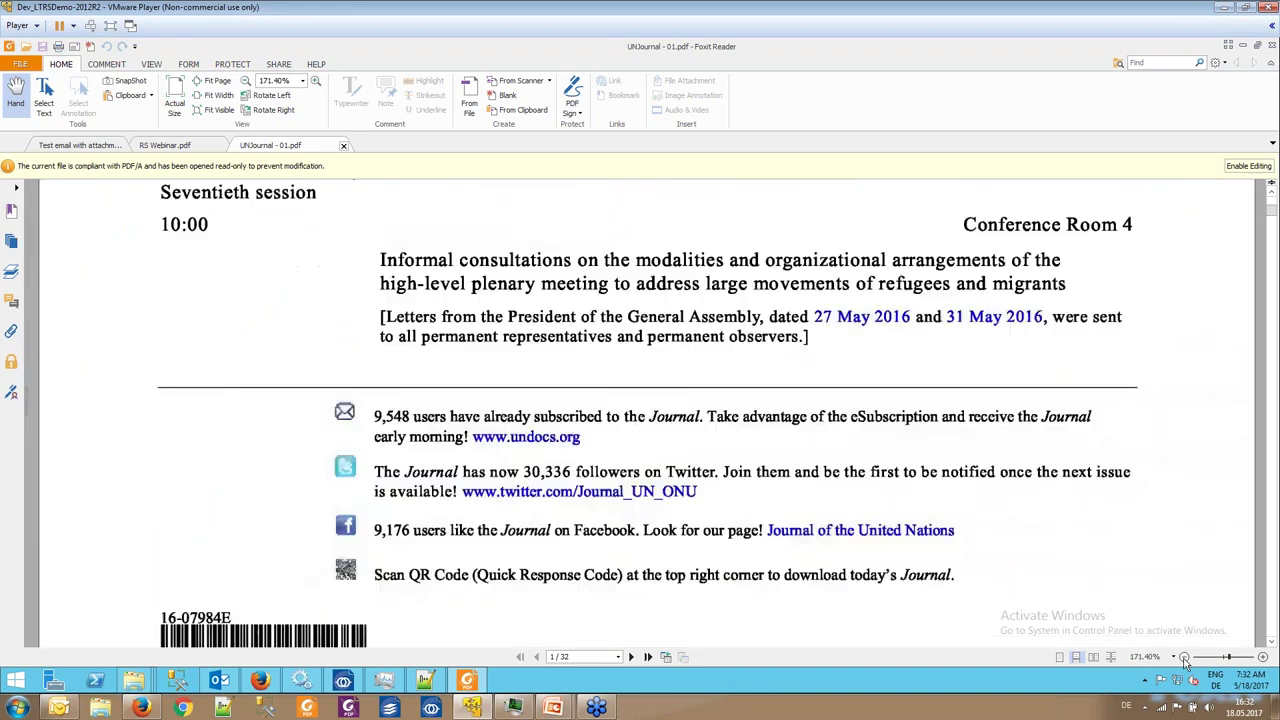
scroll(833, 541, "up", 5)
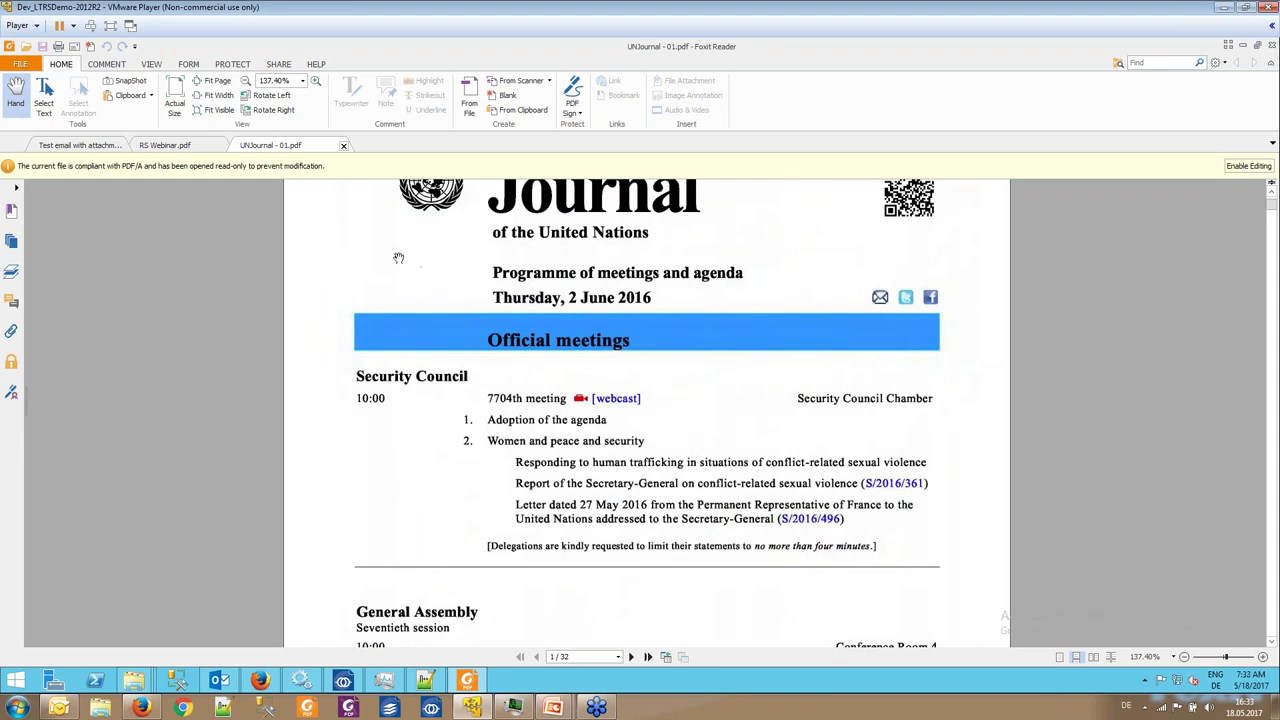
Display UNJournal - 01.pdf as plain text and read through the recognized text of its first page
left_click(155, 64)
left_click(189, 117)
scroll(420, 436, "down", 5)
scroll(420, 436, "down", 3)
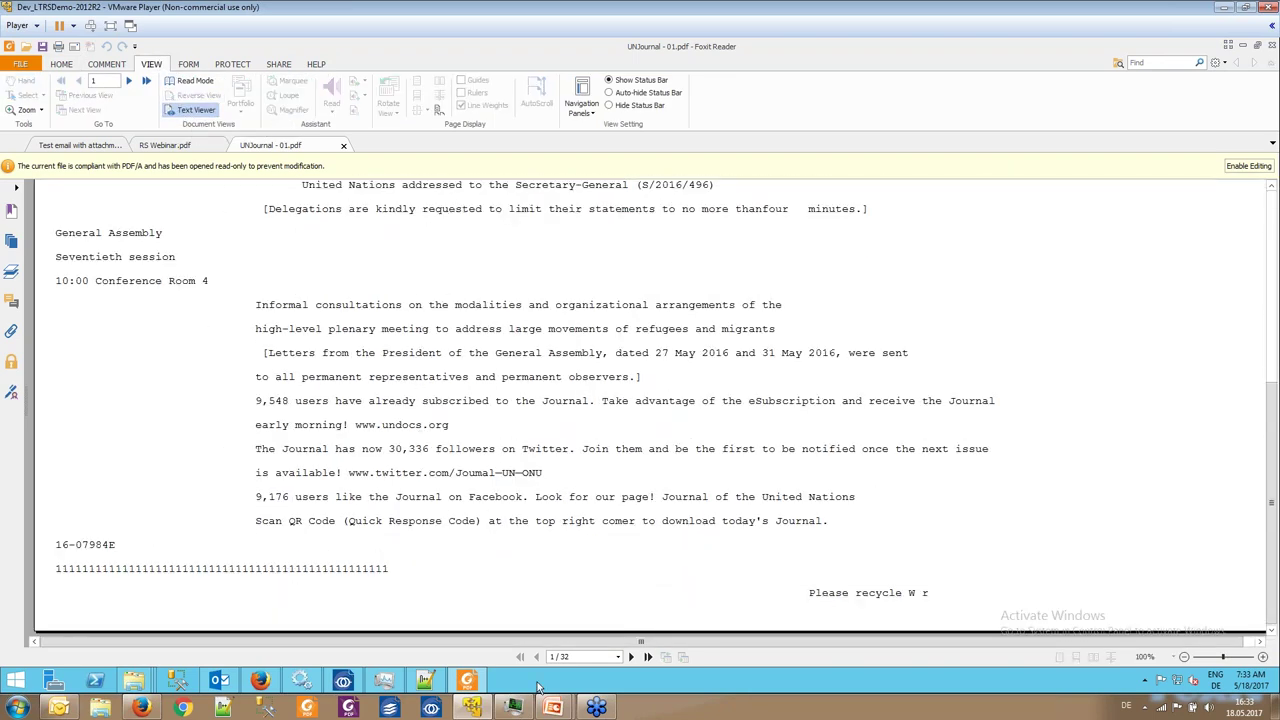
Review the recognized text of the journal's second page and close UNJournal - 01.pdf
left_click(631, 657)
scroll(477, 432, "down", 5)
scroll(477, 432, "up", 5)
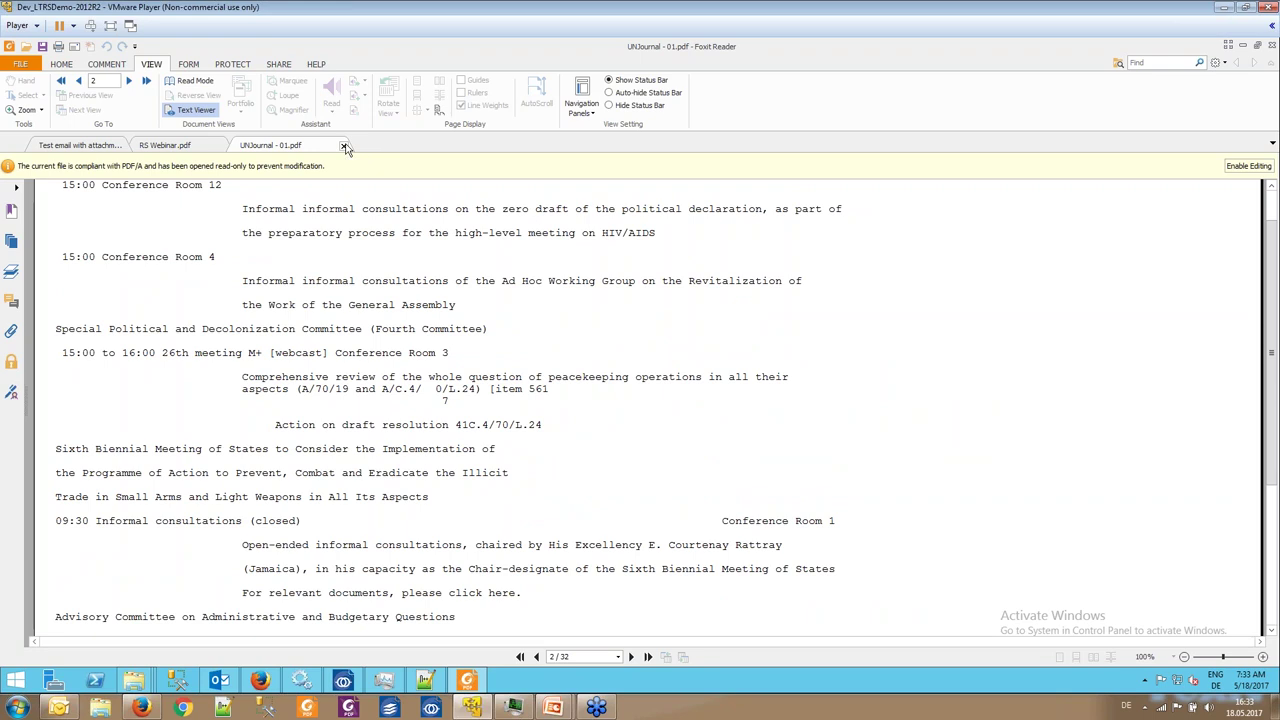
left_click(344, 147)
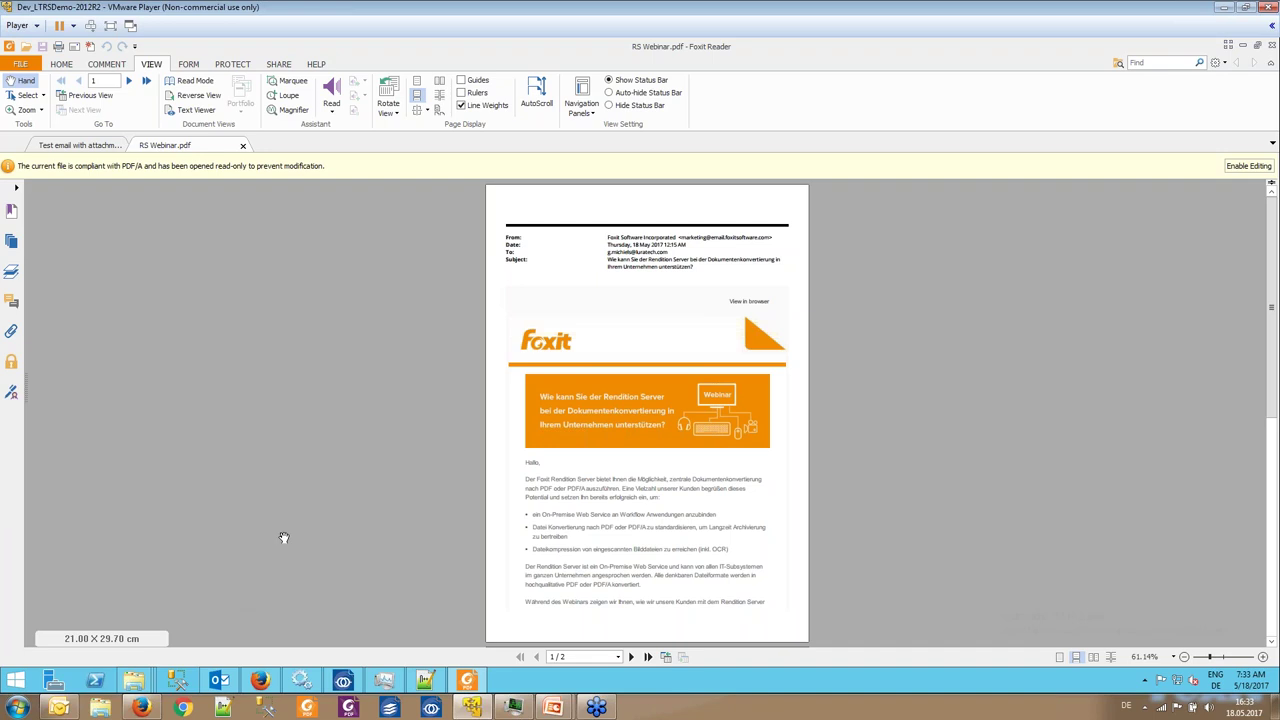
Switch to Rendition Server Demonstrator, view letterhead-Foxit_Europe_23_09_2016.pdf from the overlays show case, and close it
mouse_move(343, 680)
left_click(345, 615)
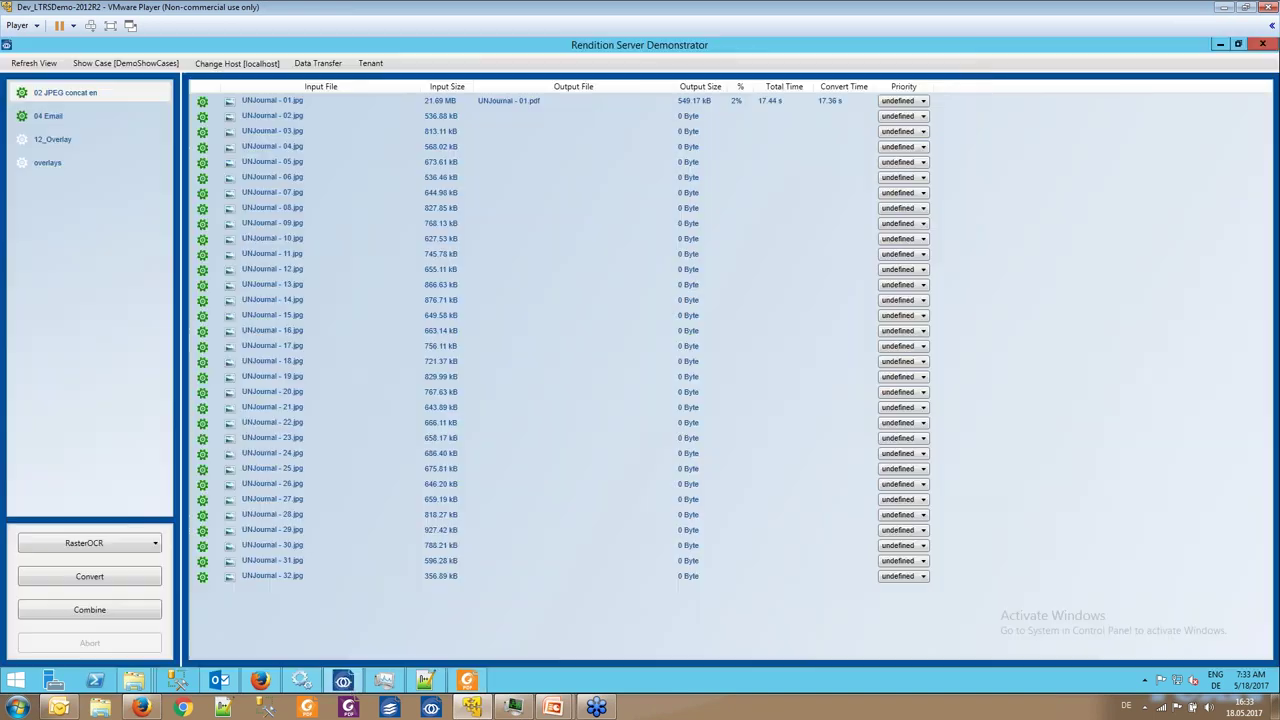
left_click(55, 143)
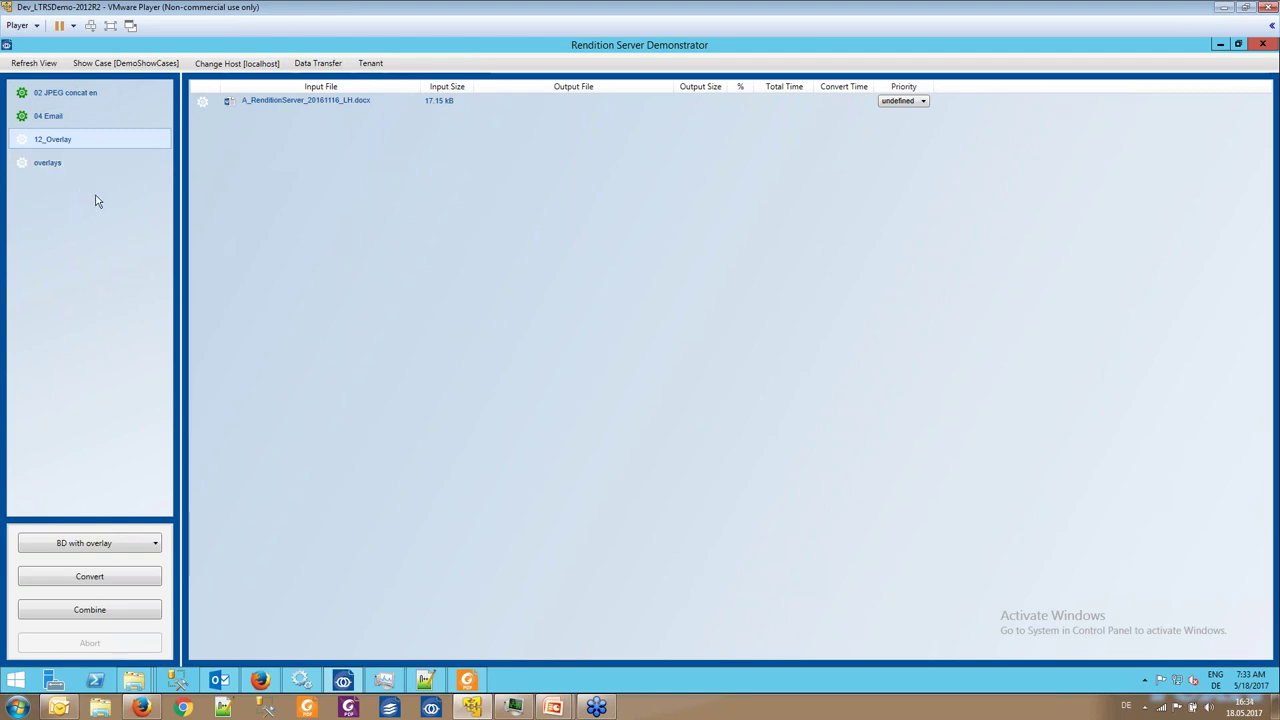
left_click(54, 162)
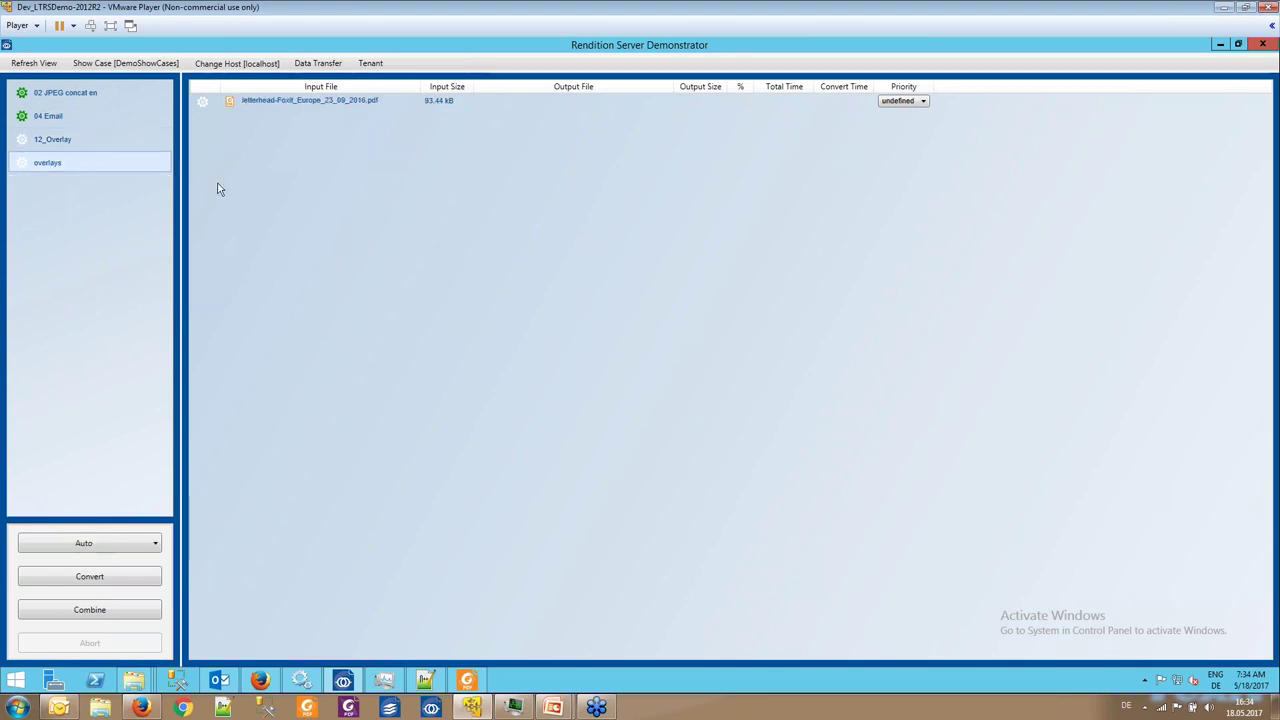
left_click(290, 104)
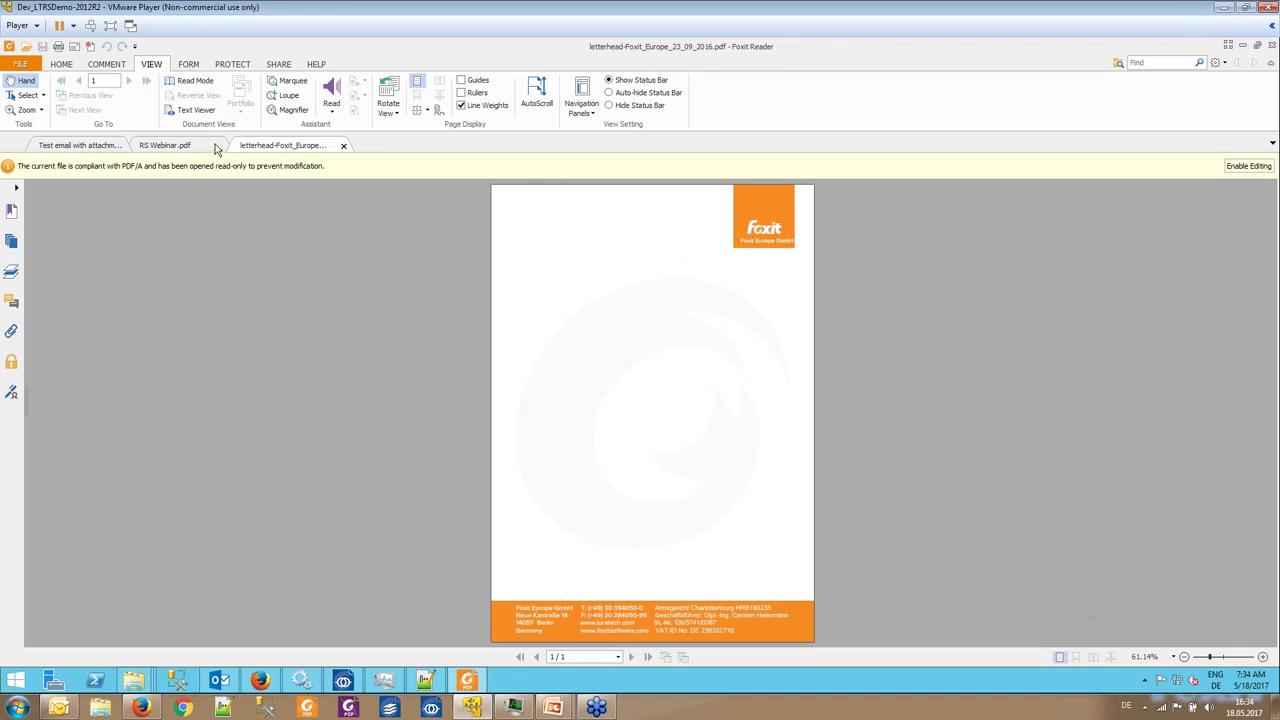
left_click(343, 146)
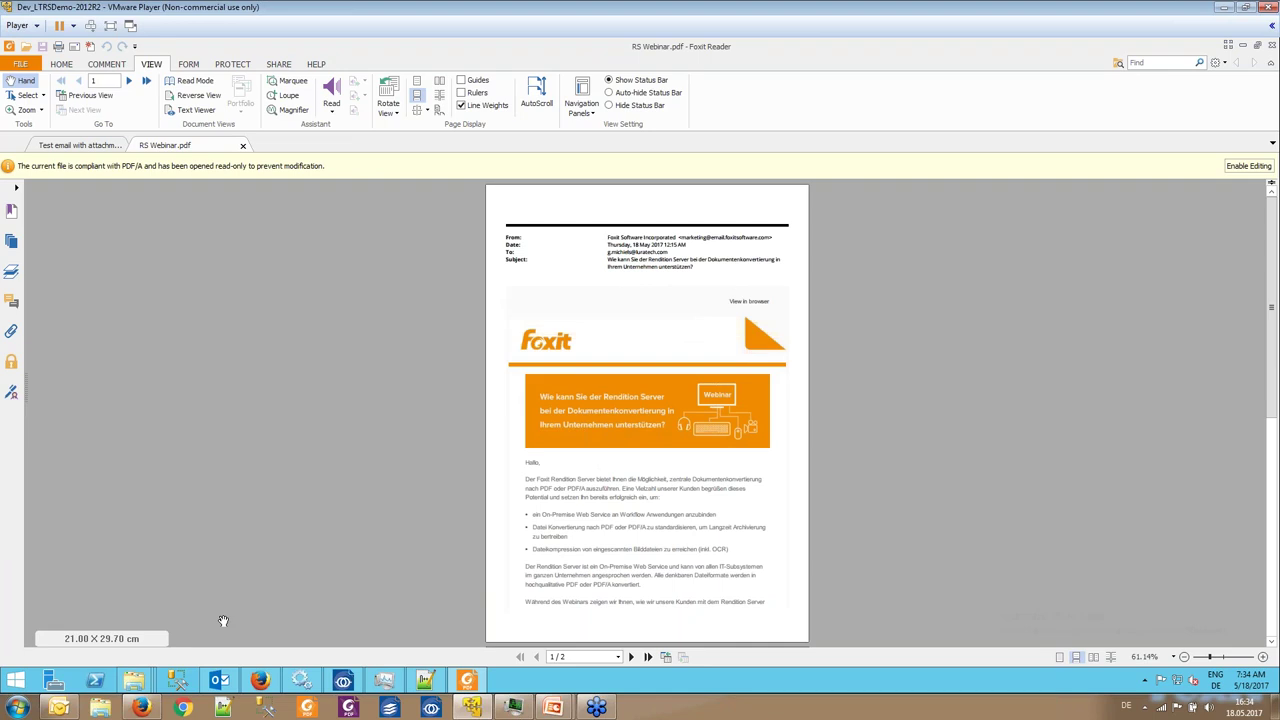
Return to Rendition Server Demonstrator, view A_RenditionServer_20161116_LH.docx from the 12_Overlay show case in Word, and close it
left_click(342, 684)
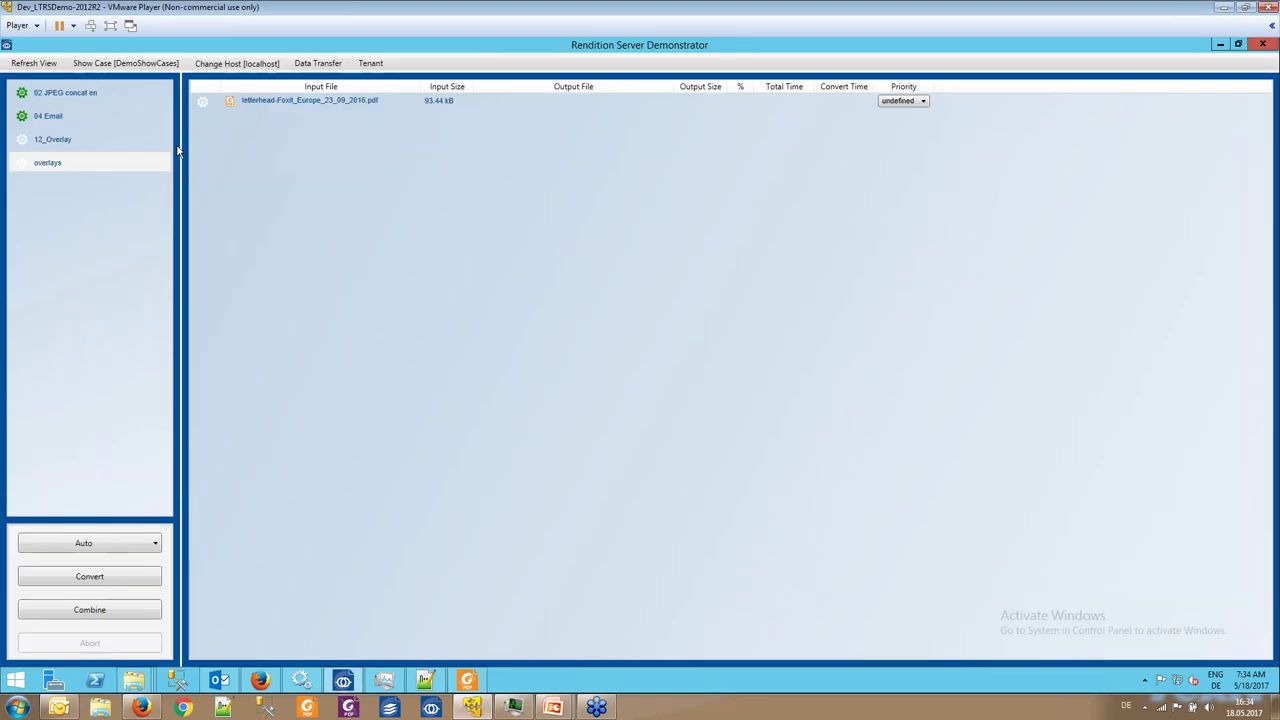
left_click(56, 138)
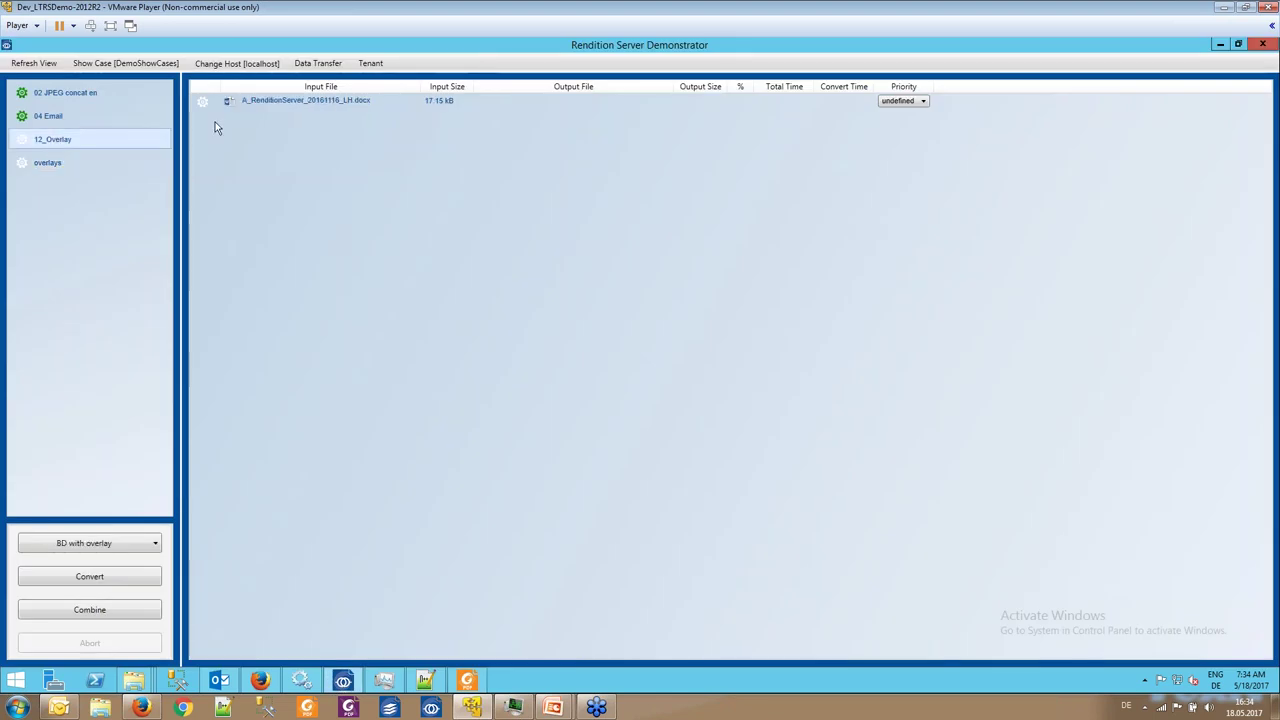
left_click(288, 103)
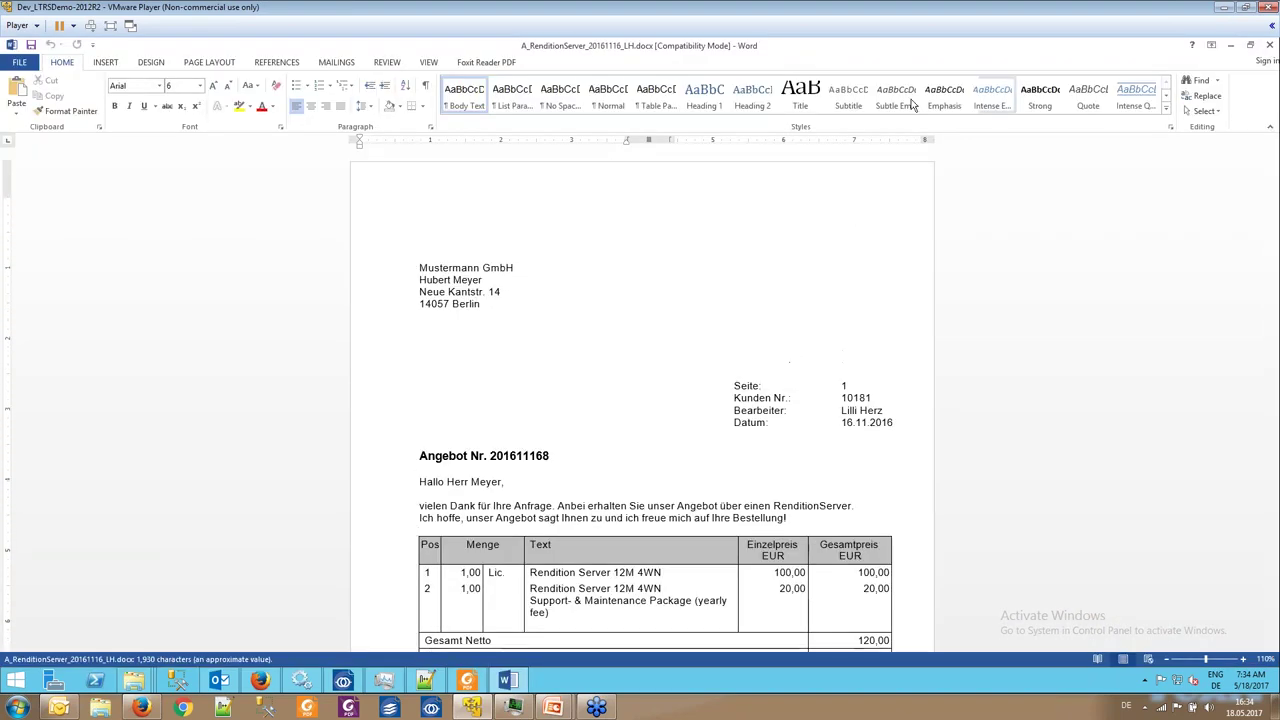
left_click(1269, 45)
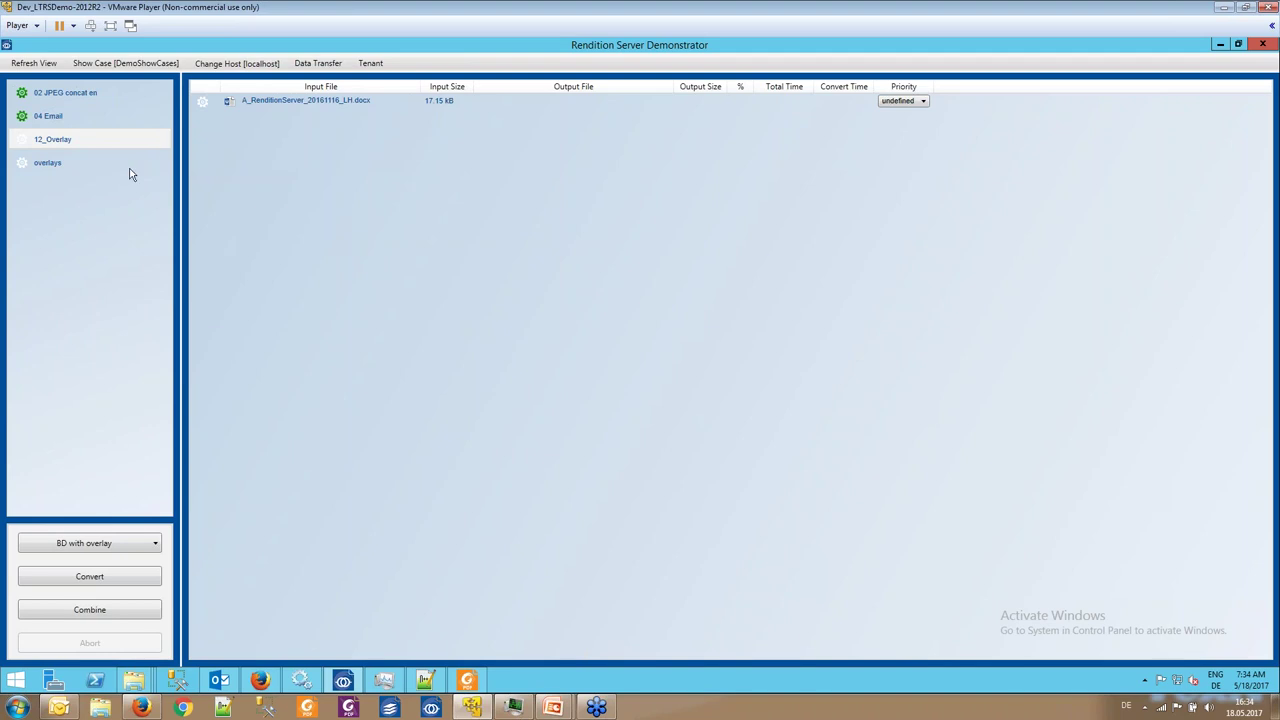
Convert A_RenditionServer_20161116_LH.docx with the BD with overlay profile and open the resulting PDF at its first page
left_click_drag(211, 106, 398, 119)
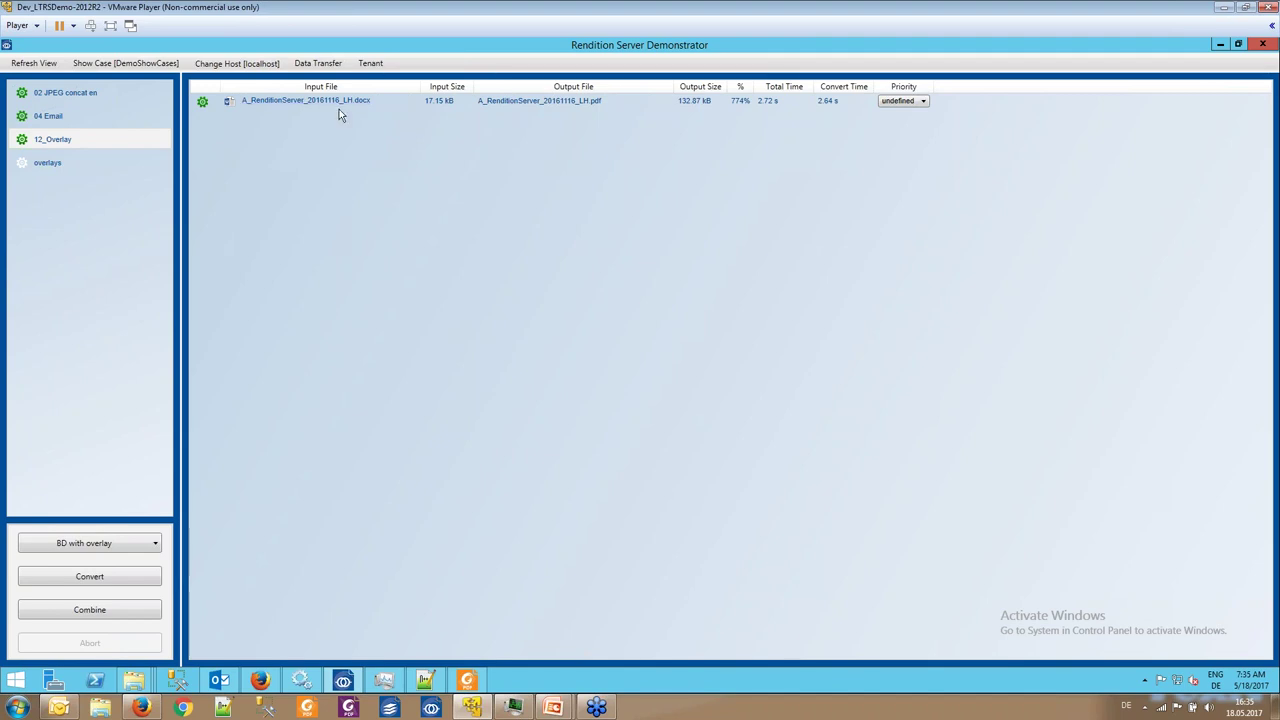
left_click(537, 104)
scroll(535, 308, "up", 1)
scroll(535, 308, "up", 6)
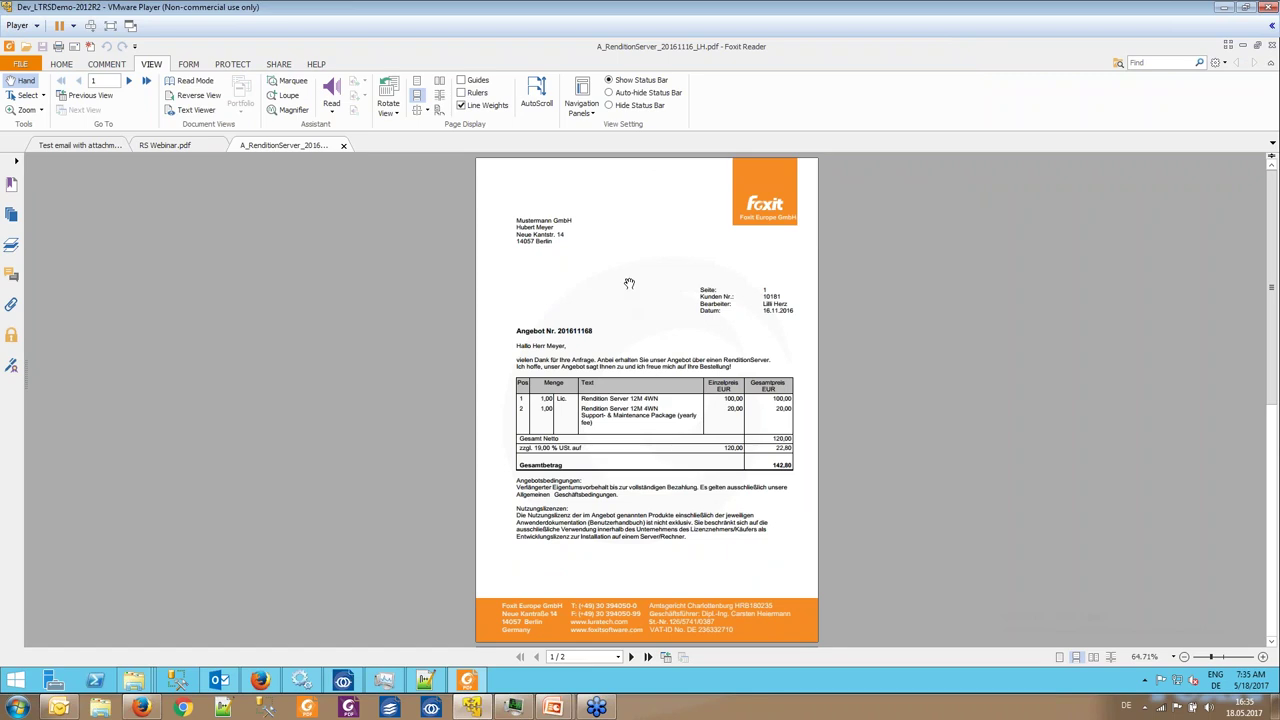
Check the letterhead overlay on the converted offer's second page and close Foxit Reader
scroll(629, 283, "down", 3)
scroll(631, 278, "down", 5)
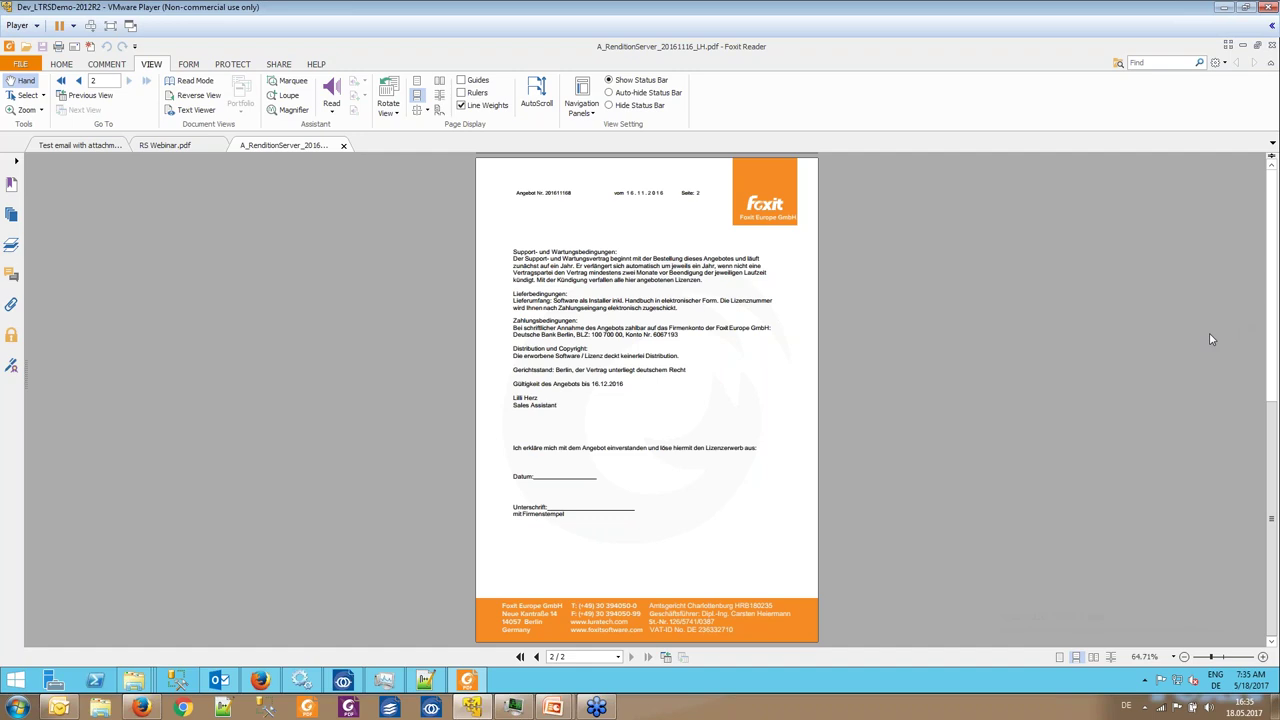
left_click(1272, 47)
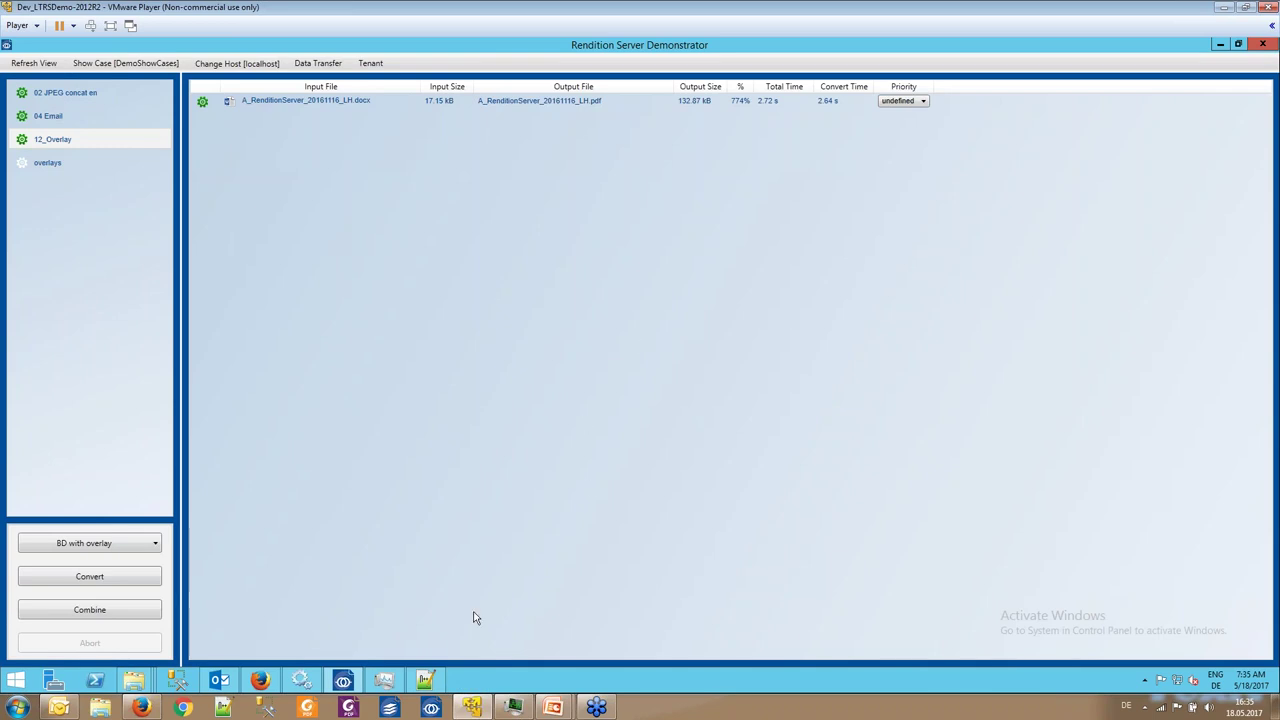
Switch to the running PowerPoint slide show and advance from Case 6 to the Conclusions slide
mouse_move(553, 707)
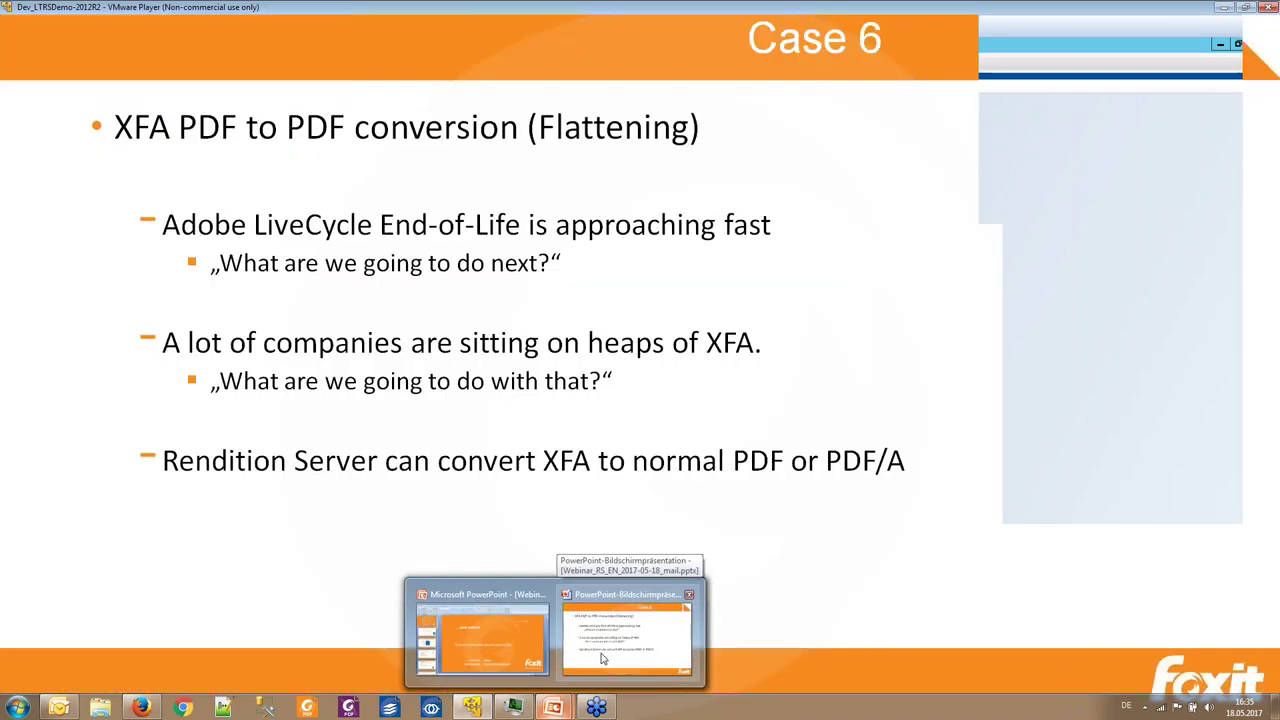
left_click(603, 657)
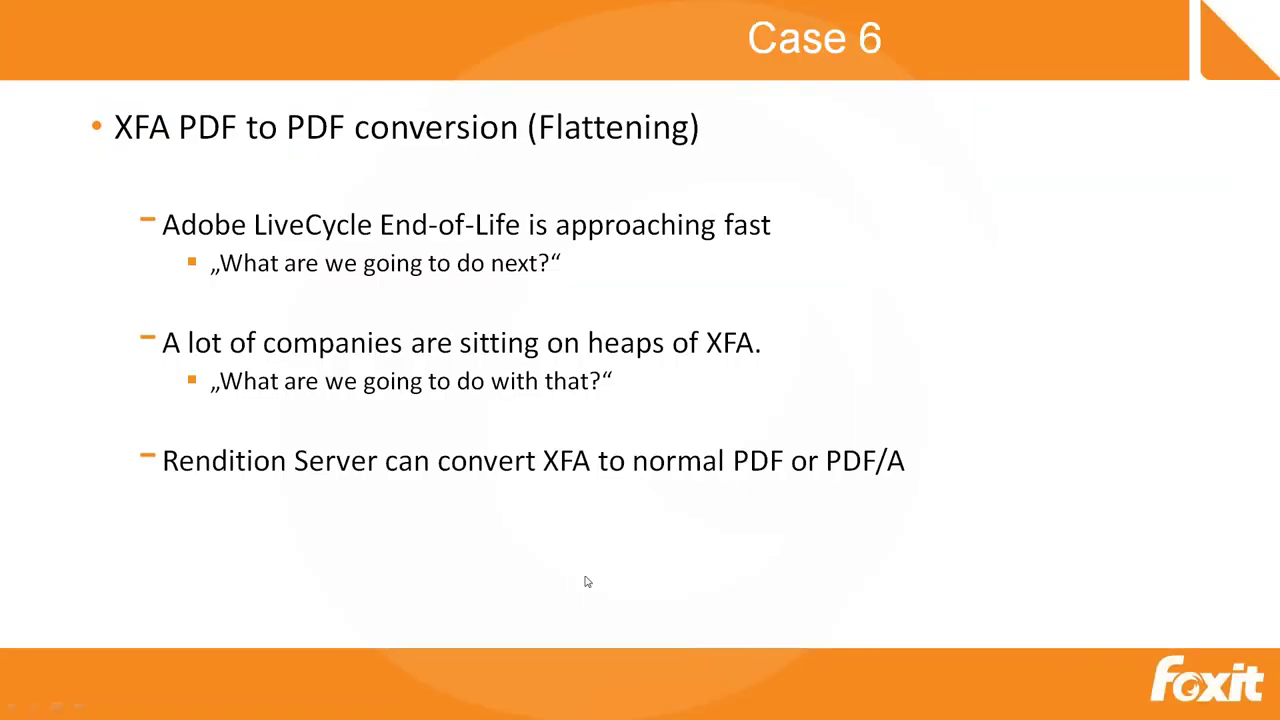
left_click(587, 581)
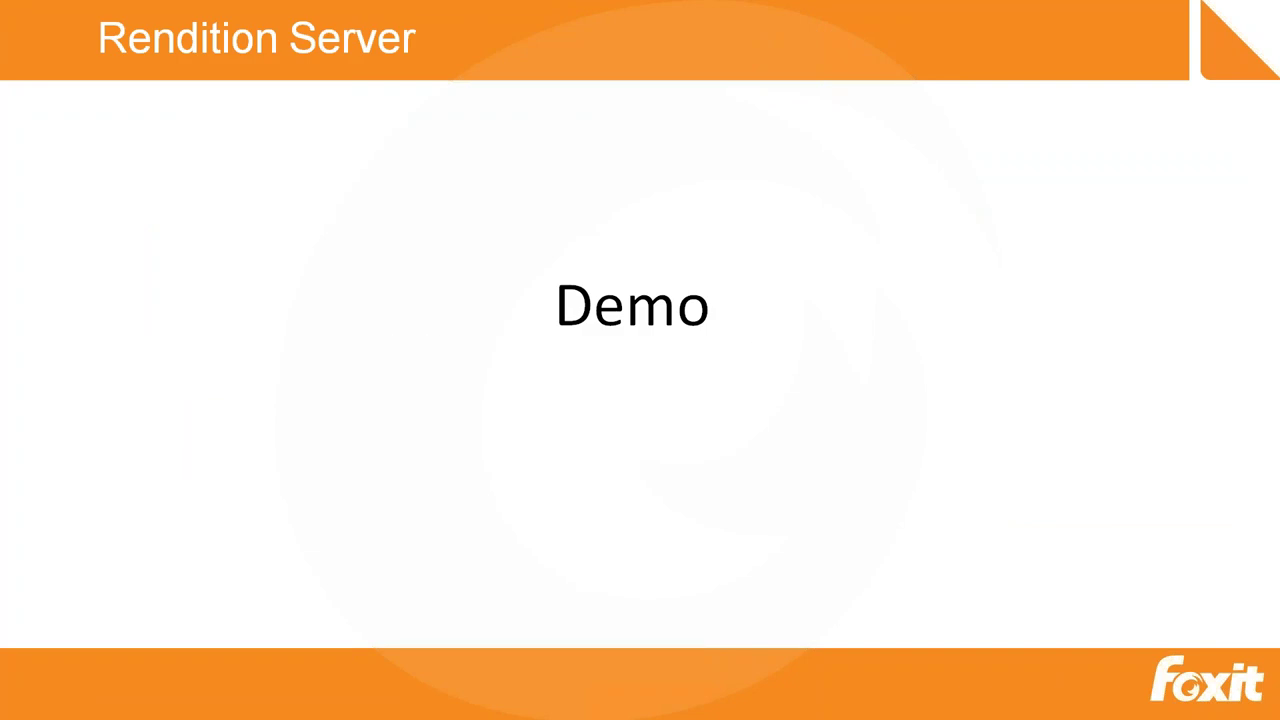
key("Right")
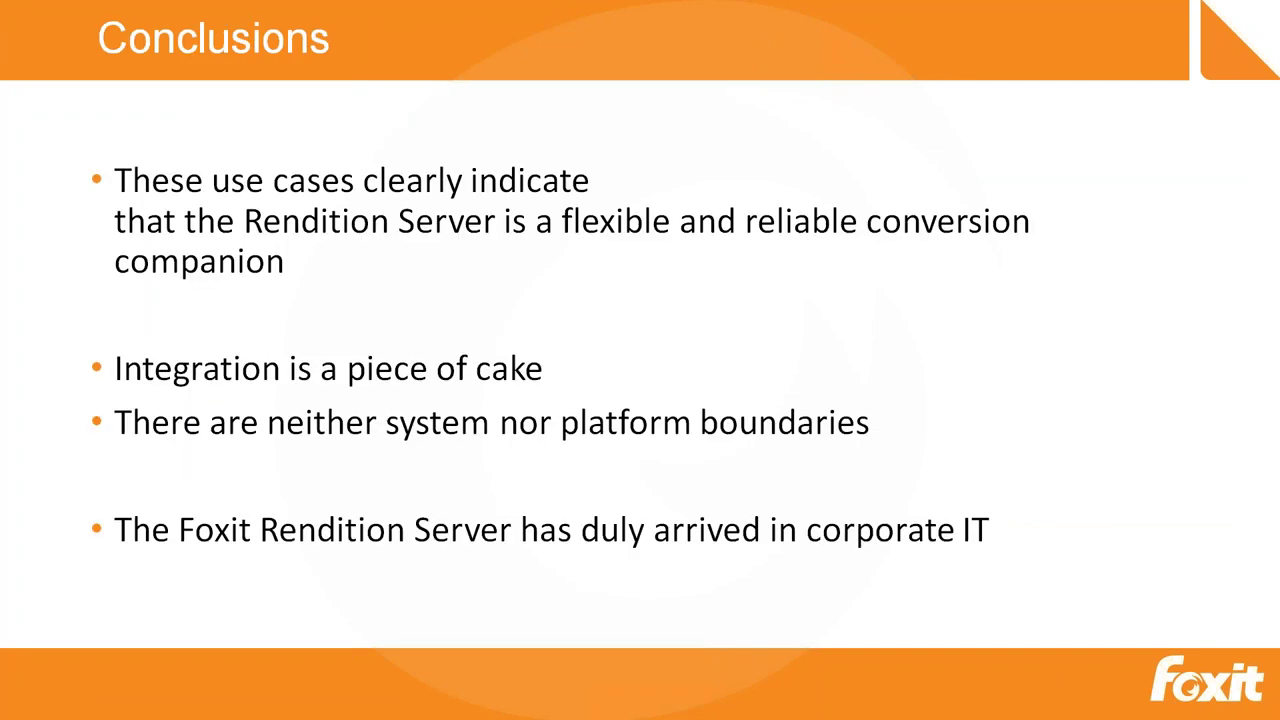